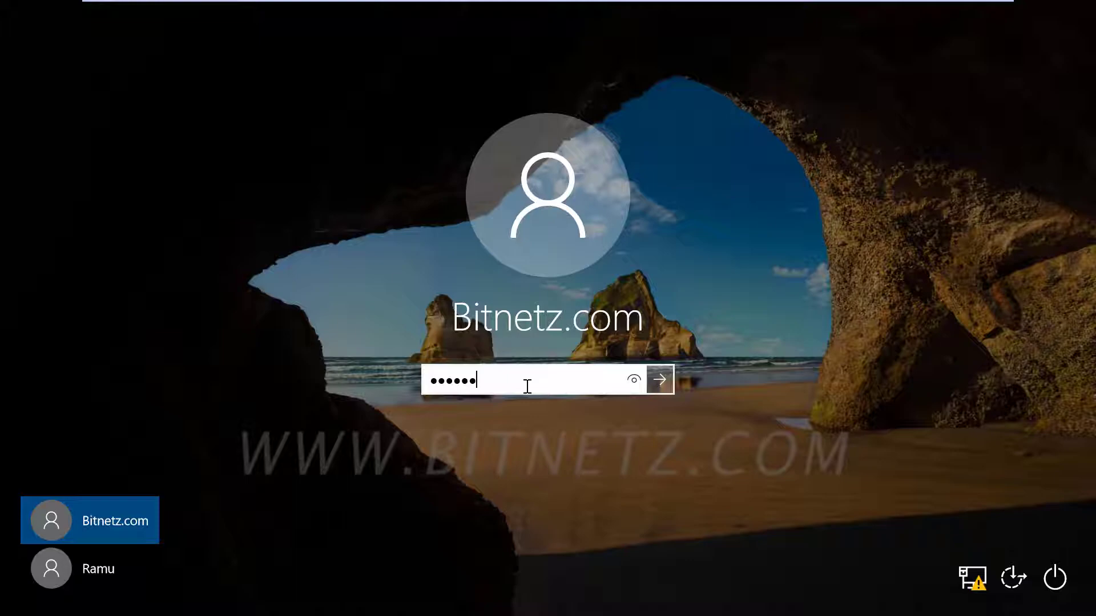
Sign in with the account password and open New Volume (D:) in File Explorer.
{"action": "key", "text": "Return"}
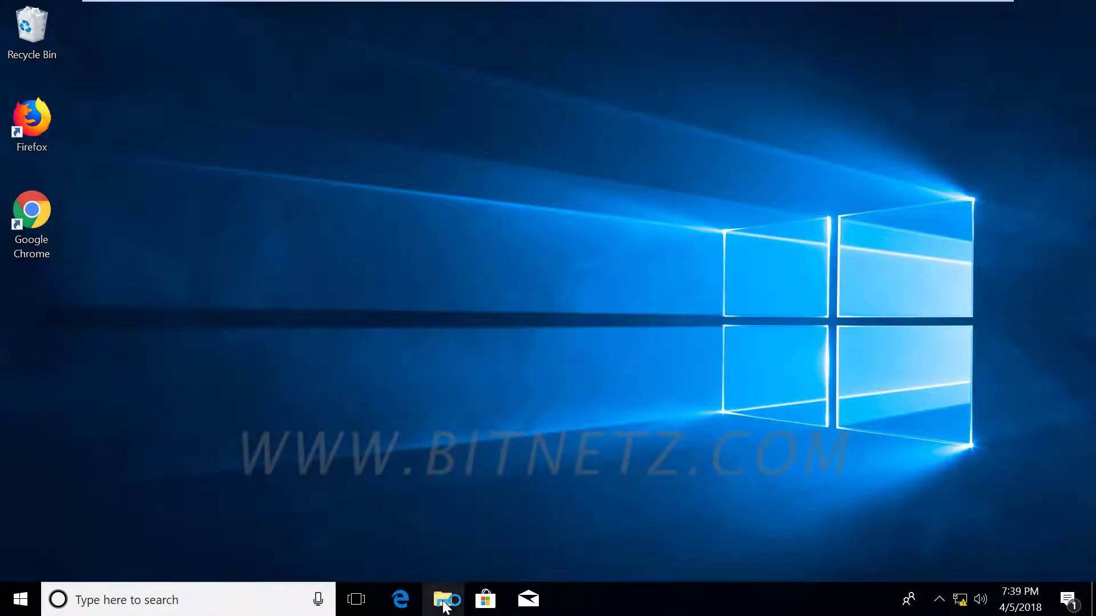
{"action": "left_click", "coordinate": [442, 599]}
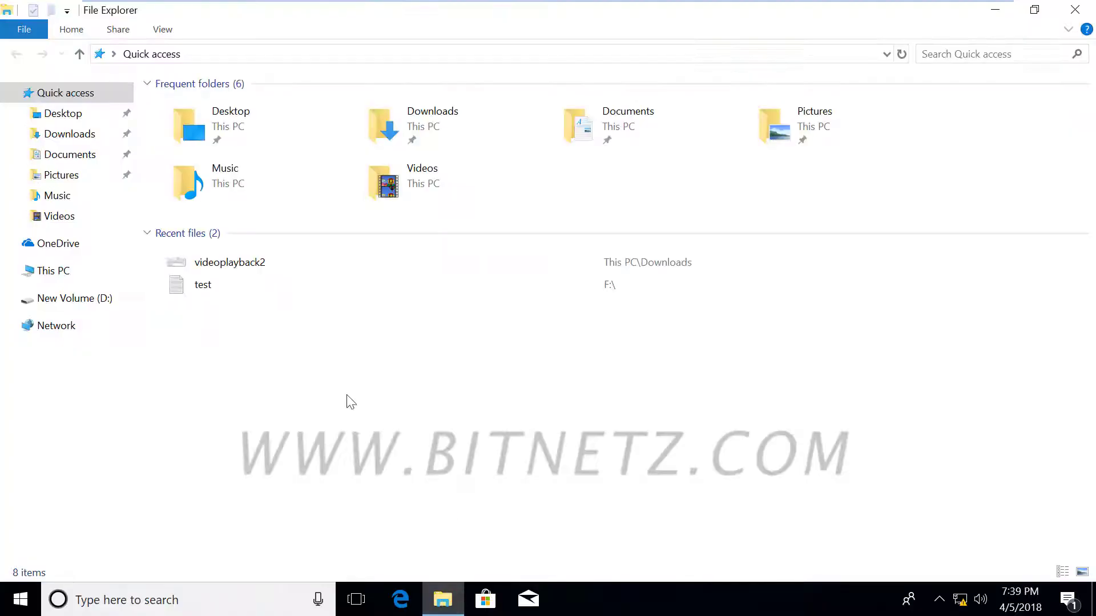
{"action": "left_click", "coordinate": [74, 298]}
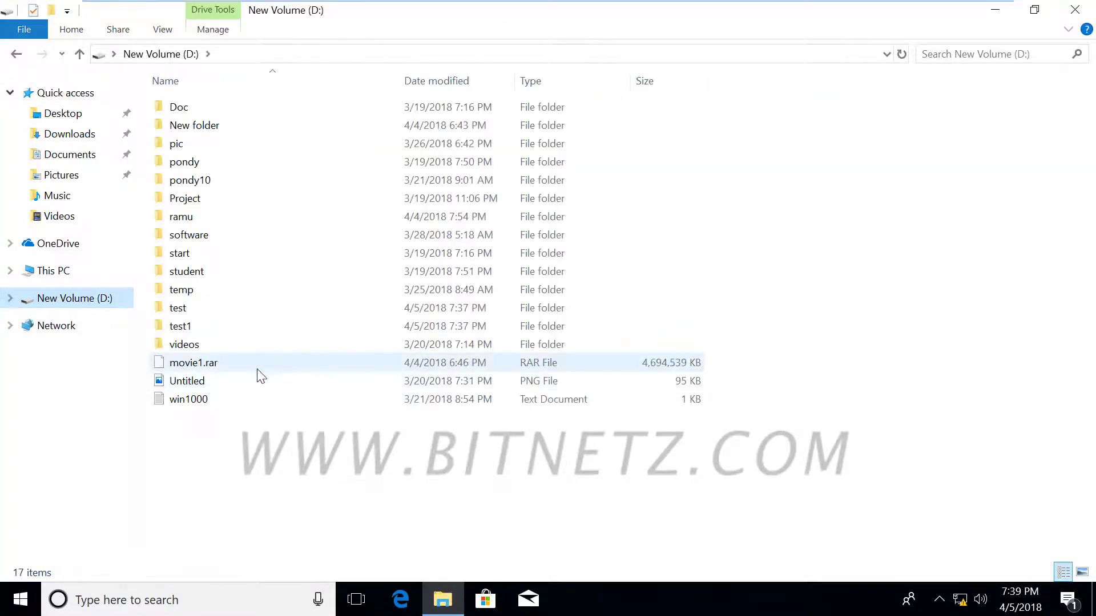
Snap the File Explorer window to half the screen and open the advanced security settings of the test folder.
{"action": "left_click", "coordinate": [186, 314]}
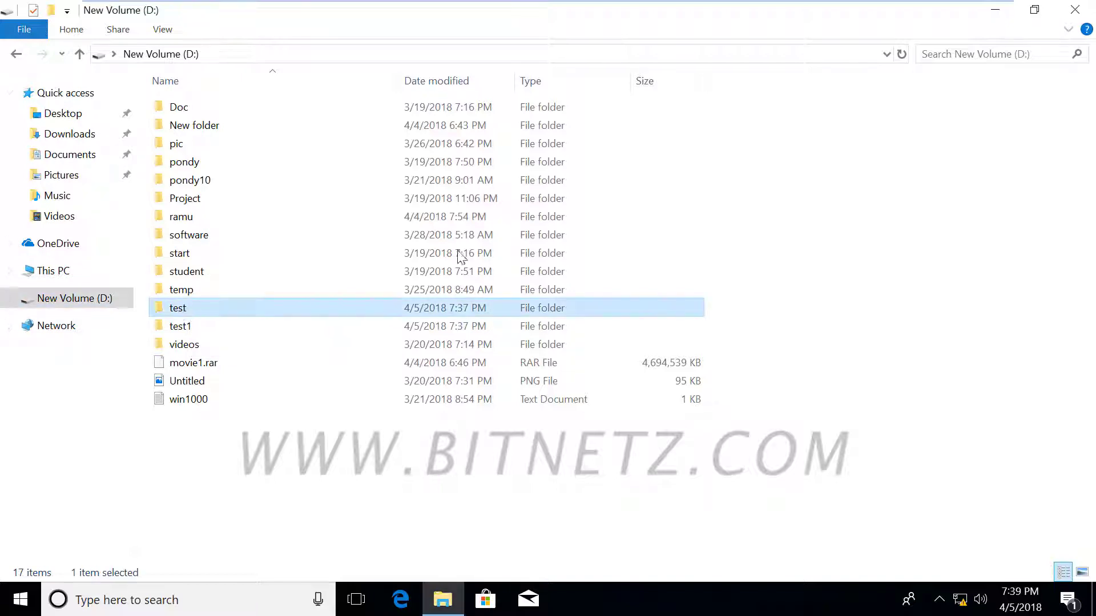
{"action": "left_click_drag", "start_coordinate": [512, 25], "coordinate": [3, 85]}
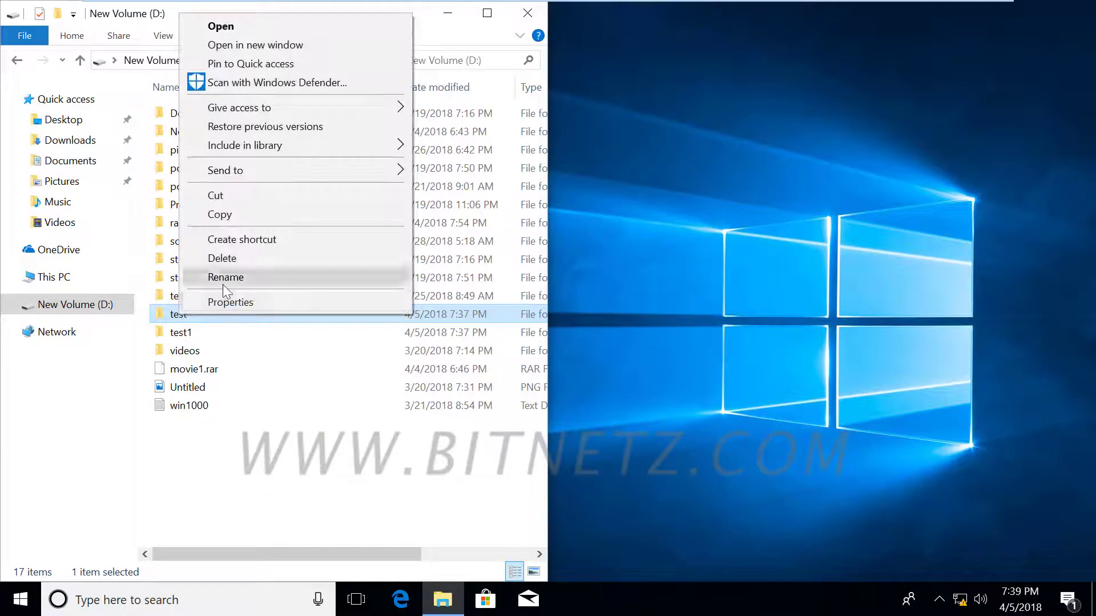
{"action": "left_click", "coordinate": [226, 301]}
{"action": "left_click", "coordinate": [297, 196]}
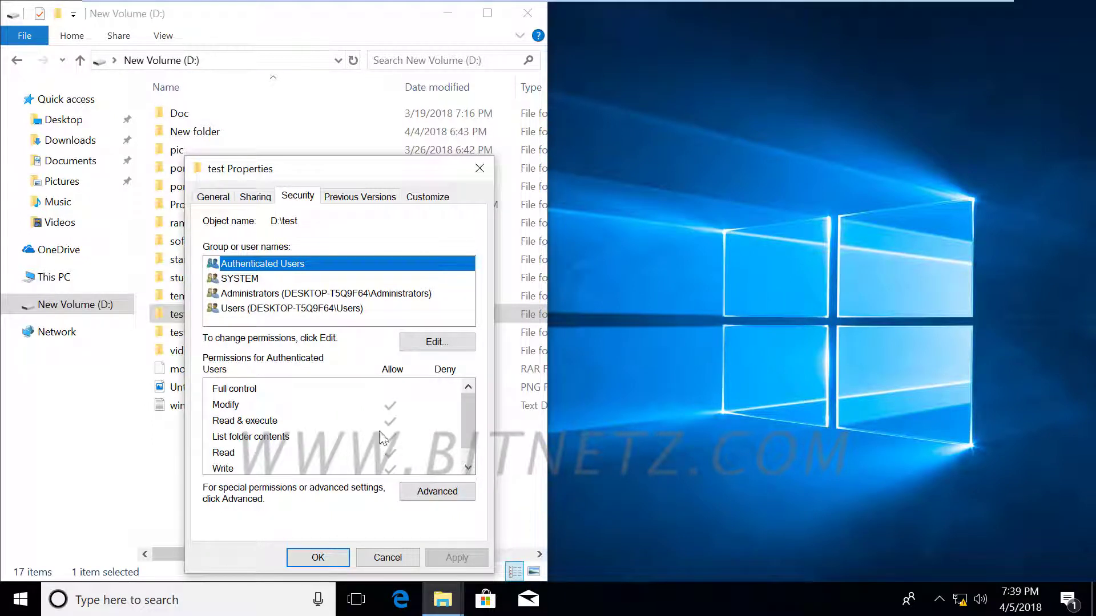
{"action": "left_click", "coordinate": [440, 491]}
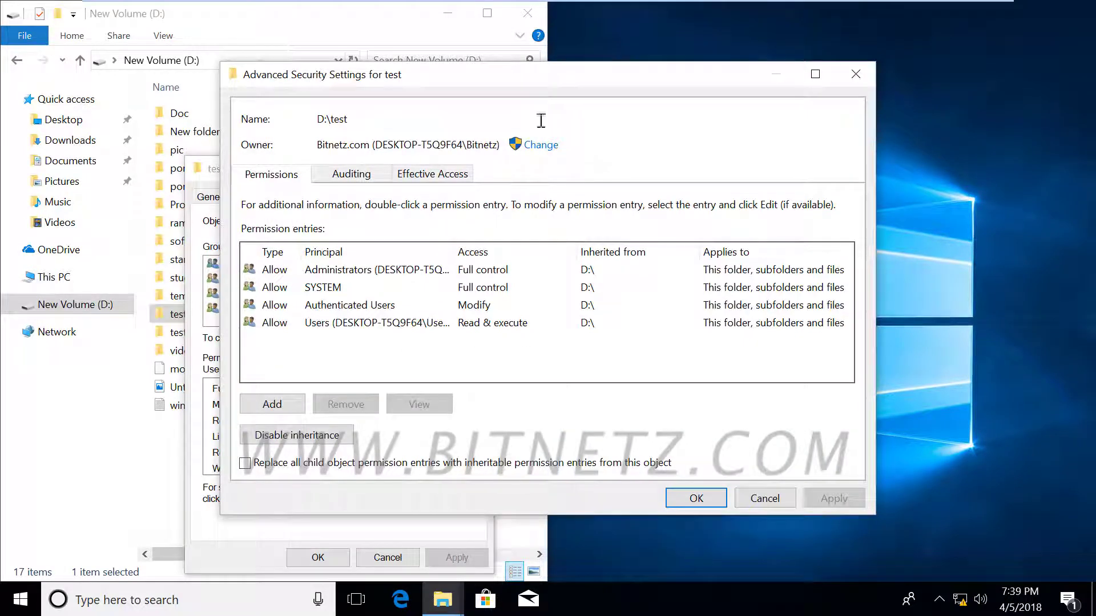
Disable inheritance on the test folder, removing all inherited permissions and replacing all child object permission entries, and confirm denying all users access.
{"action": "left_click_drag", "start_coordinate": [546, 81], "coordinate": [353, 75]}
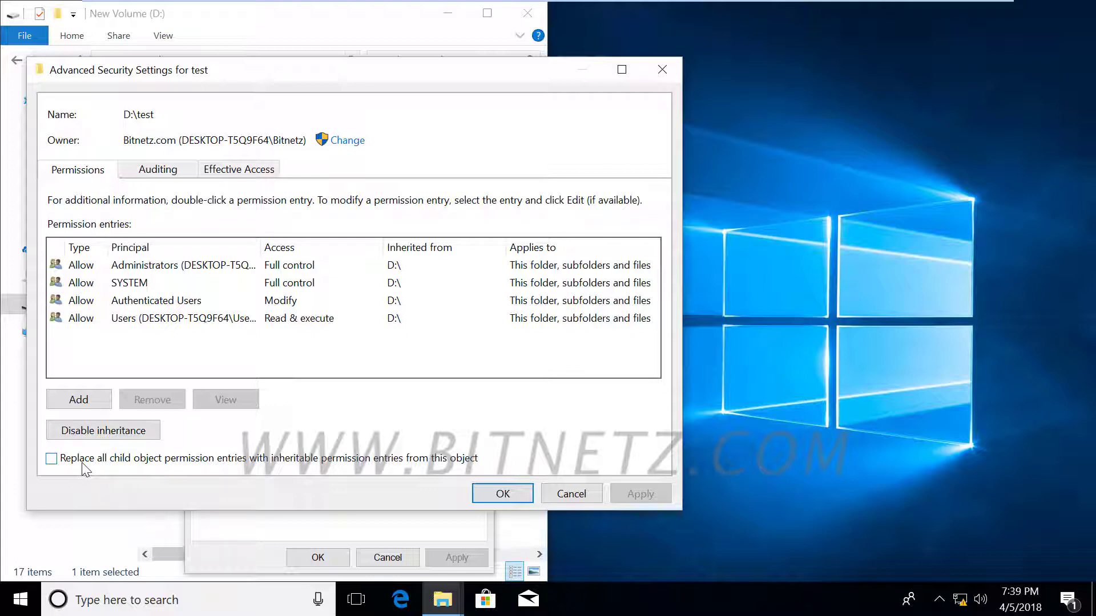
{"action": "left_click", "coordinate": [51, 459]}
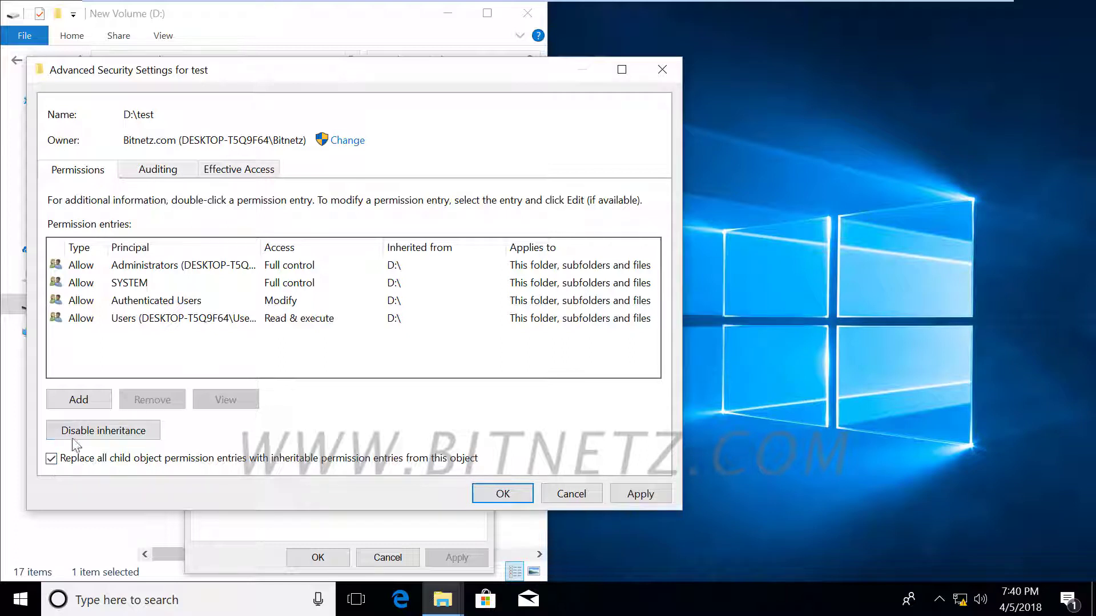
{"action": "left_click", "coordinate": [87, 433]}
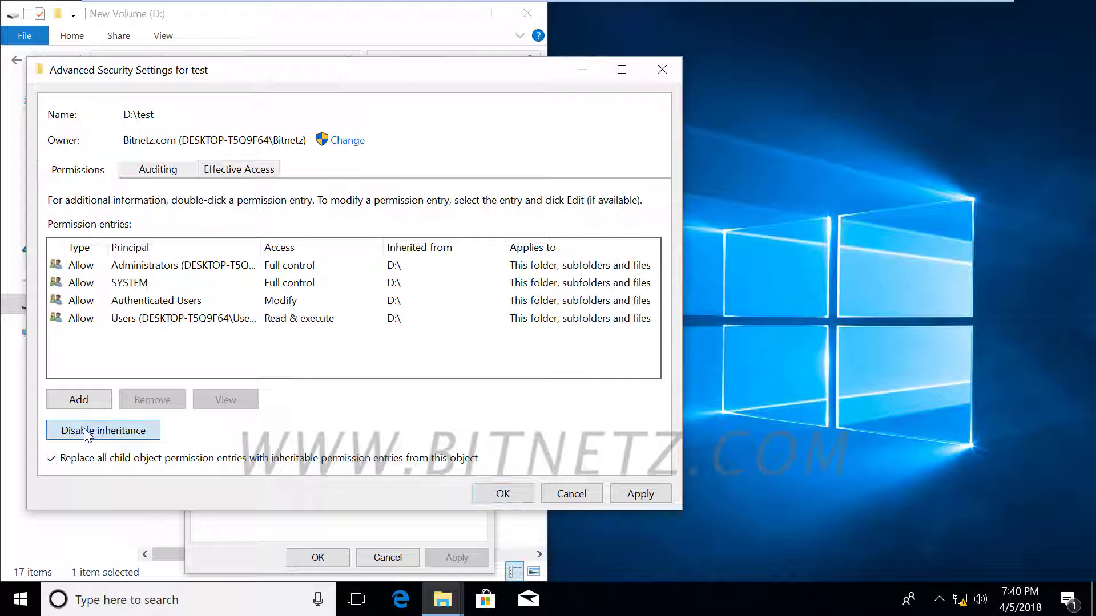
{"action": "left_click", "coordinate": [86, 433]}
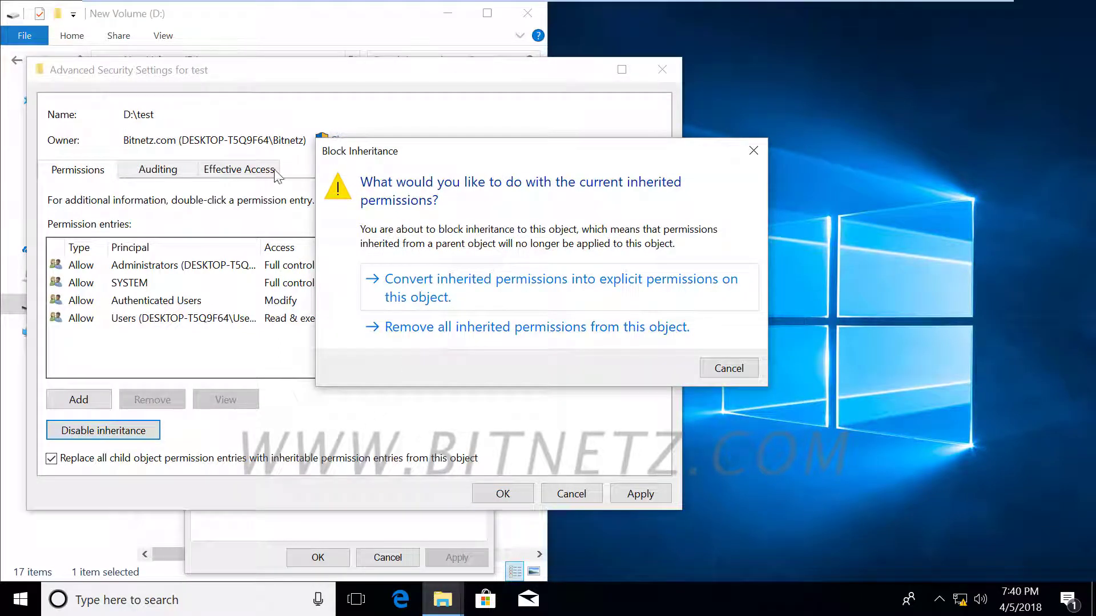
{"action": "left_click_drag", "start_coordinate": [547, 167], "coordinate": [345, 75]}
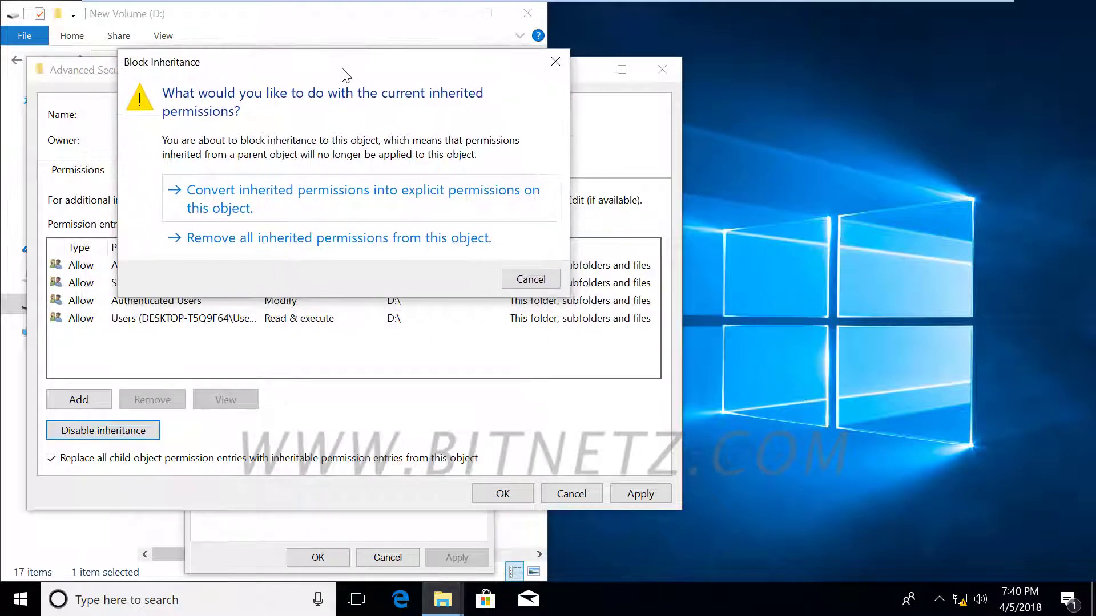
{"action": "left_click", "coordinate": [285, 243]}
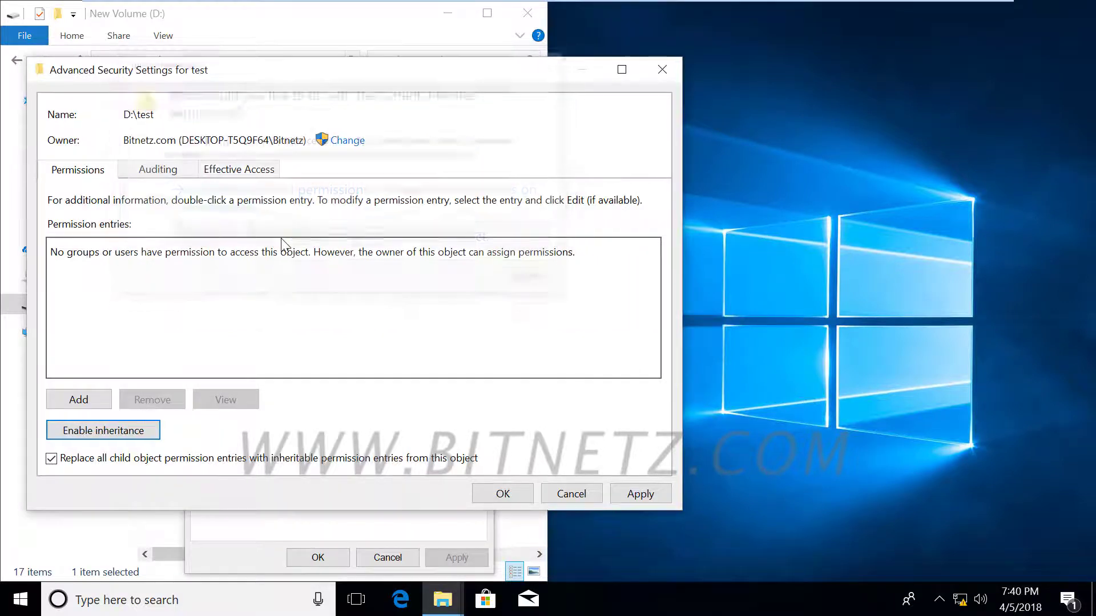
{"action": "left_click", "coordinate": [502, 494]}
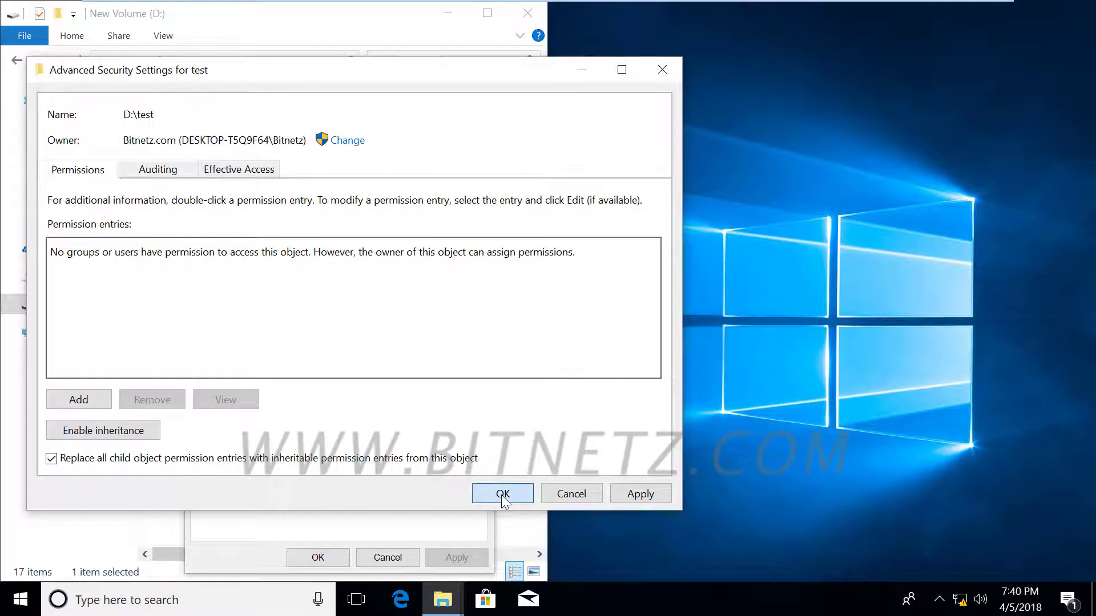
{"action": "left_click", "coordinate": [619, 383]}
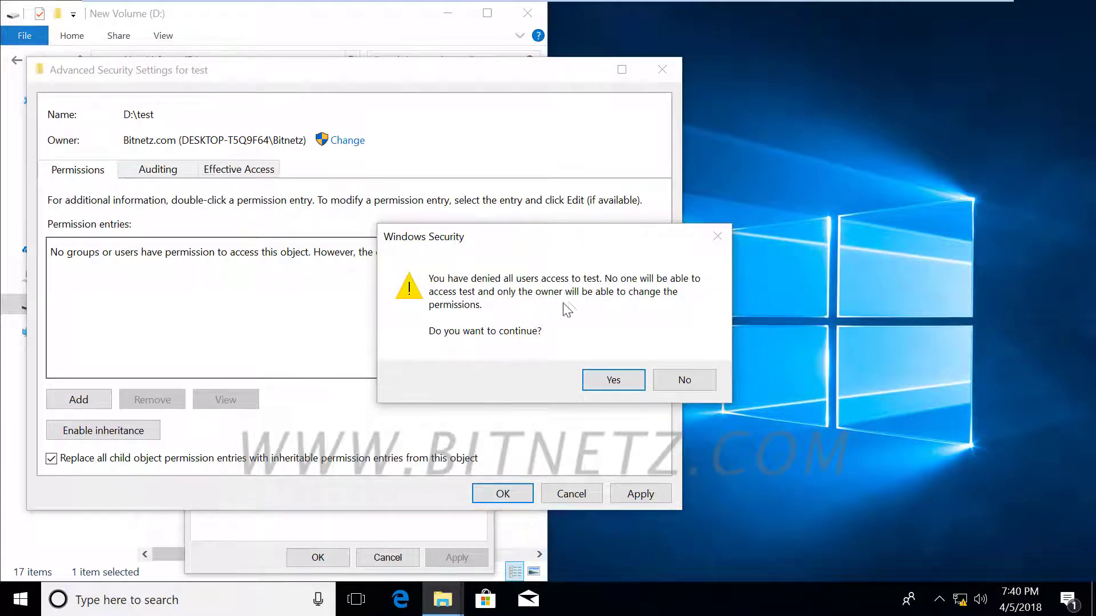
{"action": "left_click", "coordinate": [600, 381]}
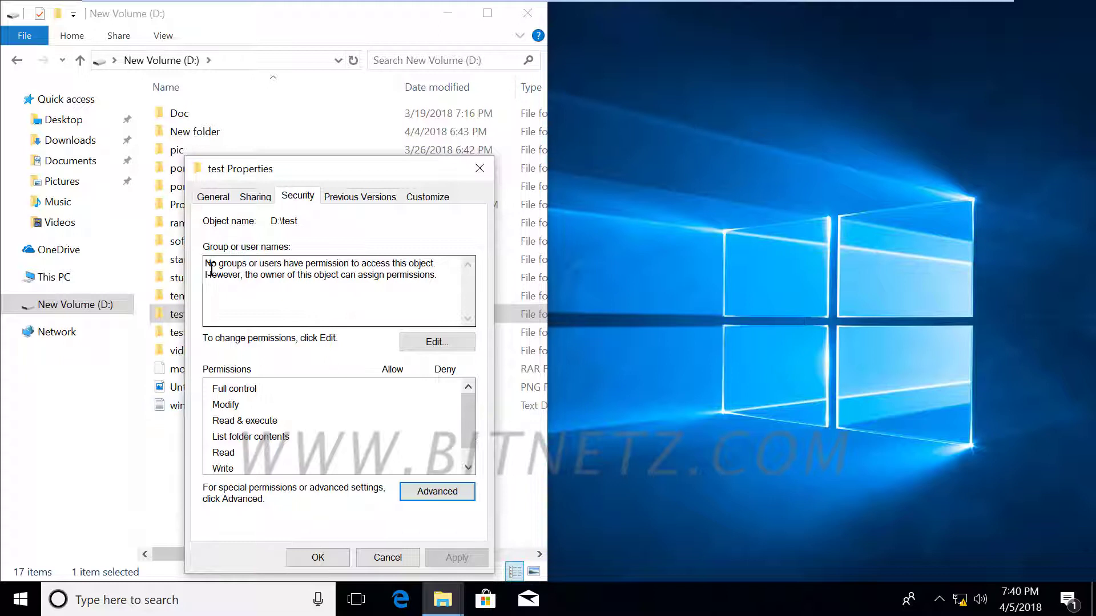
Highlight the test folder's permission message, annotate the D: path and group list with freehand marks, and clear the drawings.
{"action": "left_click_drag", "start_coordinate": [211, 268], "coordinate": [430, 285]}
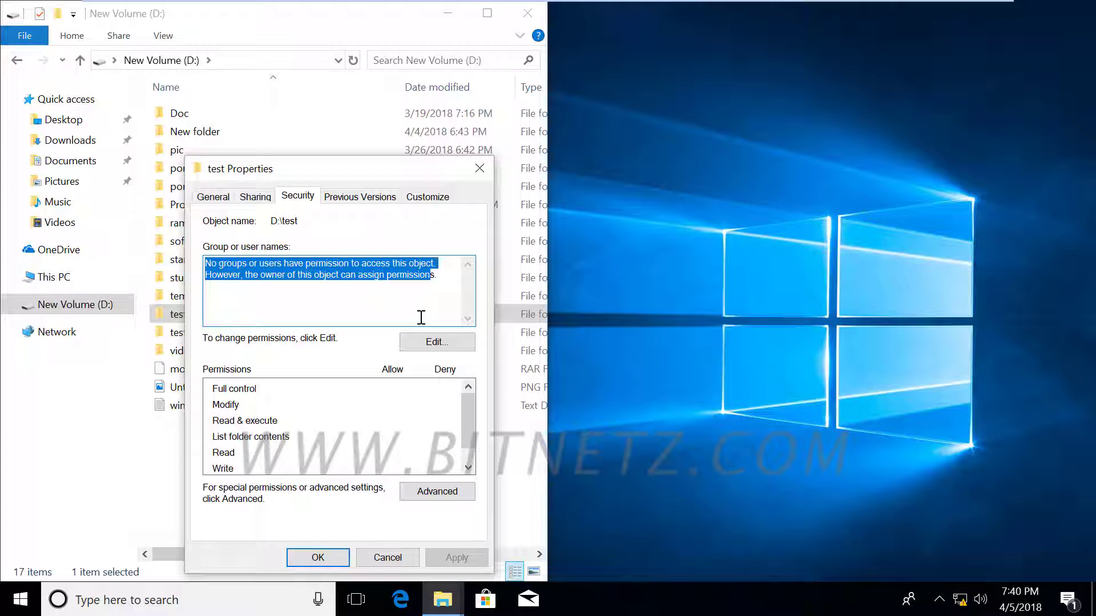
{"action": "mouse_move", "coordinate": [163, 72]}
{"action": "left_mouse_down"}
{"action": "mouse_move", "coordinate": [247, 59]}
{"action": "mouse_move", "coordinate": [150, 67]}
{"action": "left_mouse_up"}
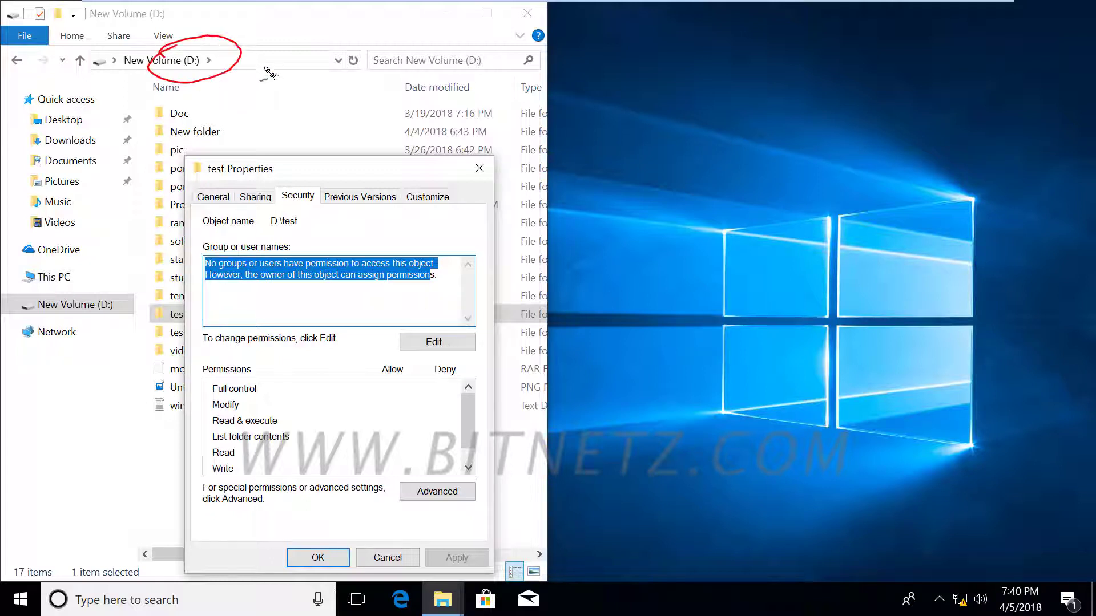
{"action": "mouse_move", "coordinate": [228, 63]}
{"action": "left_mouse_down"}
{"action": "mouse_move", "coordinate": [264, 104]}
{"action": "mouse_move", "coordinate": [235, 118]}
{"action": "mouse_move", "coordinate": [339, 97]}
{"action": "left_mouse_up"}
{"action": "left_click_drag", "start_coordinate": [293, 93], "coordinate": [349, 61]}
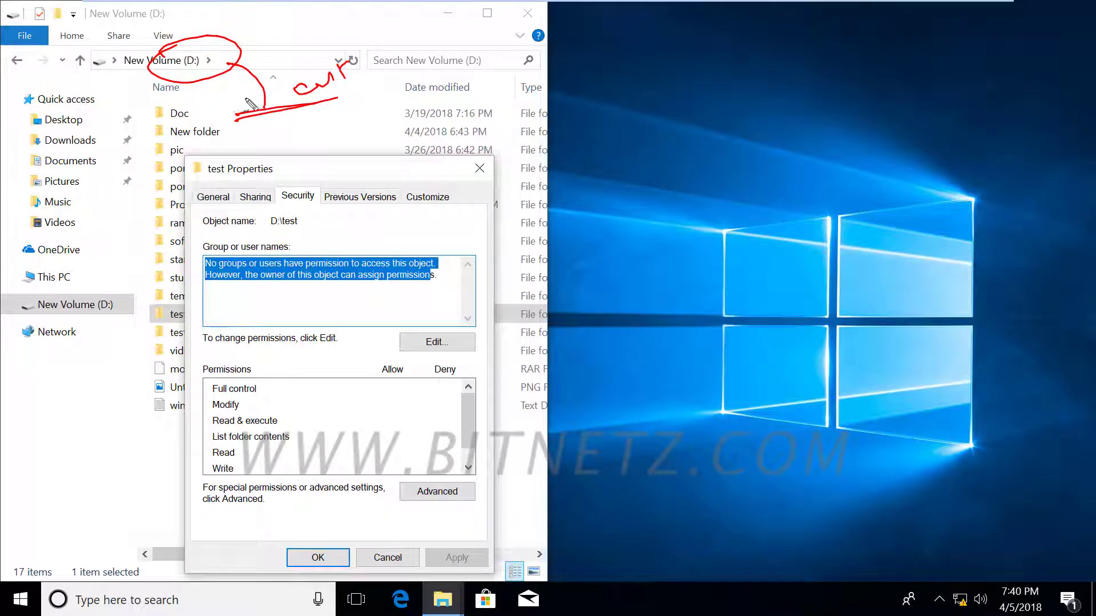
{"action": "left_click_drag", "start_coordinate": [237, 98], "coordinate": [284, 95]}
{"action": "left_click_drag", "start_coordinate": [283, 89], "coordinate": [254, 120]}
{"action": "mouse_move", "coordinate": [467, 308]}
{"action": "left_mouse_down"}
{"action": "mouse_move", "coordinate": [451, 259]}
{"action": "mouse_move", "coordinate": [439, 278]}
{"action": "left_mouse_up"}
{"action": "left_click_drag", "start_coordinate": [450, 259], "coordinate": [471, 319]}
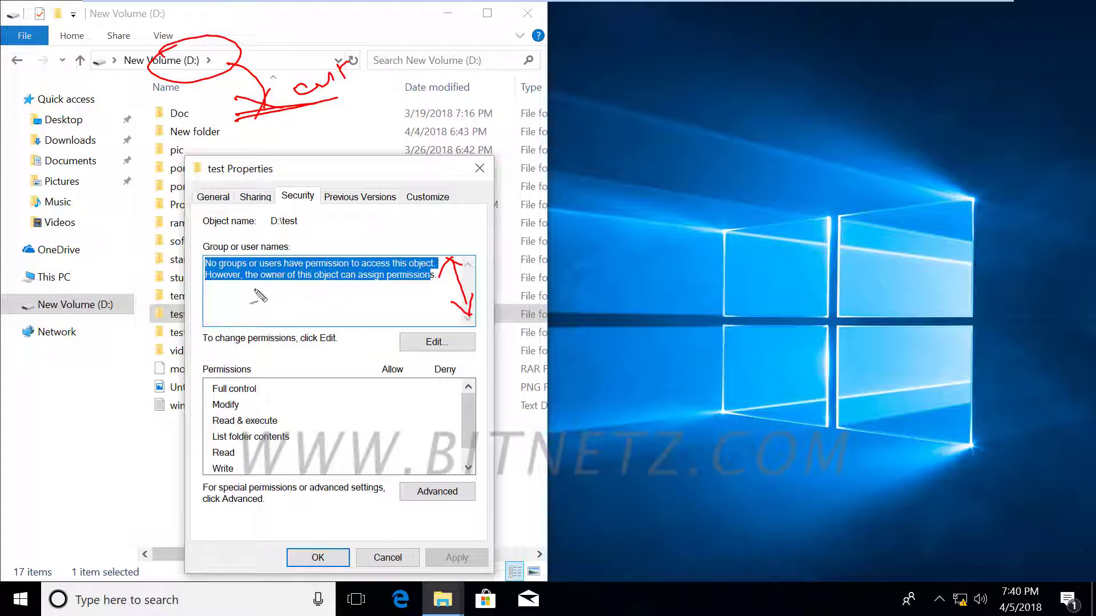
{"action": "mouse_move", "coordinate": [237, 283]}
{"action": "left_mouse_down"}
{"action": "mouse_move", "coordinate": [246, 292]}
{"action": "mouse_move", "coordinate": [342, 278]}
{"action": "mouse_move", "coordinate": [394, 240]}
{"action": "mouse_move", "coordinate": [387, 261]}
{"action": "left_mouse_up"}
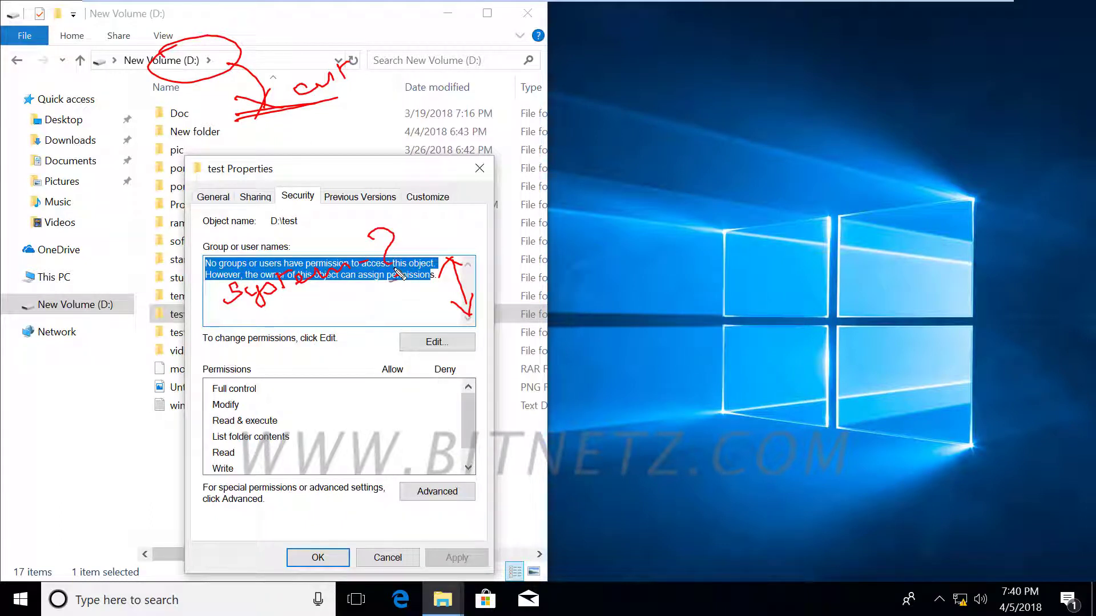
{"action": "key", "text": "Escape"}
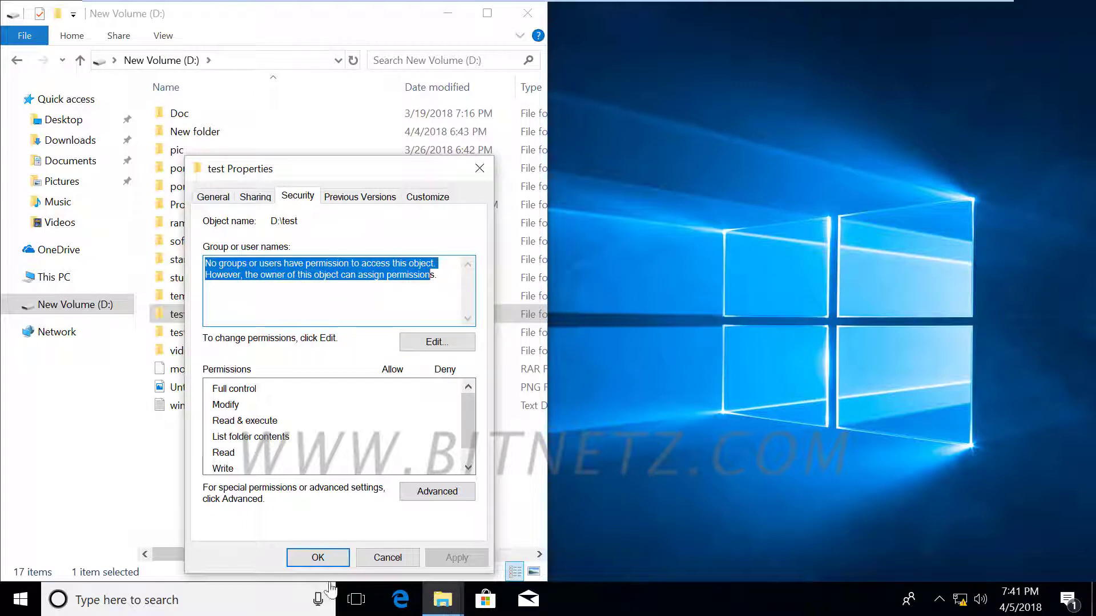
Open a second window on the D: drive and snap it beside the first one.
{"action": "left_click", "coordinate": [167, 599]}
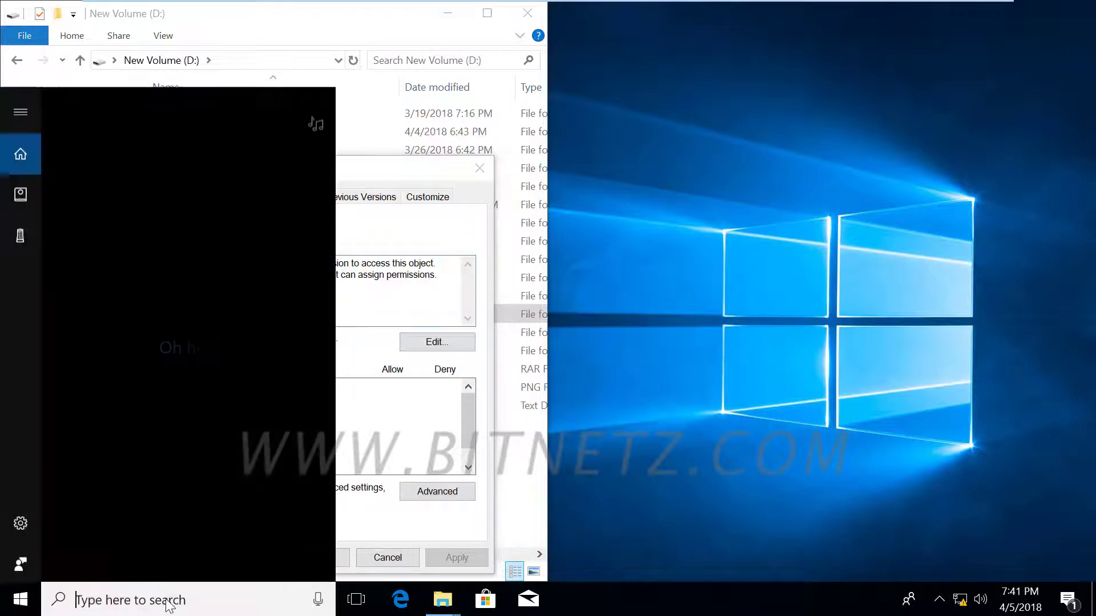
{"action": "type", "text": "d:"}
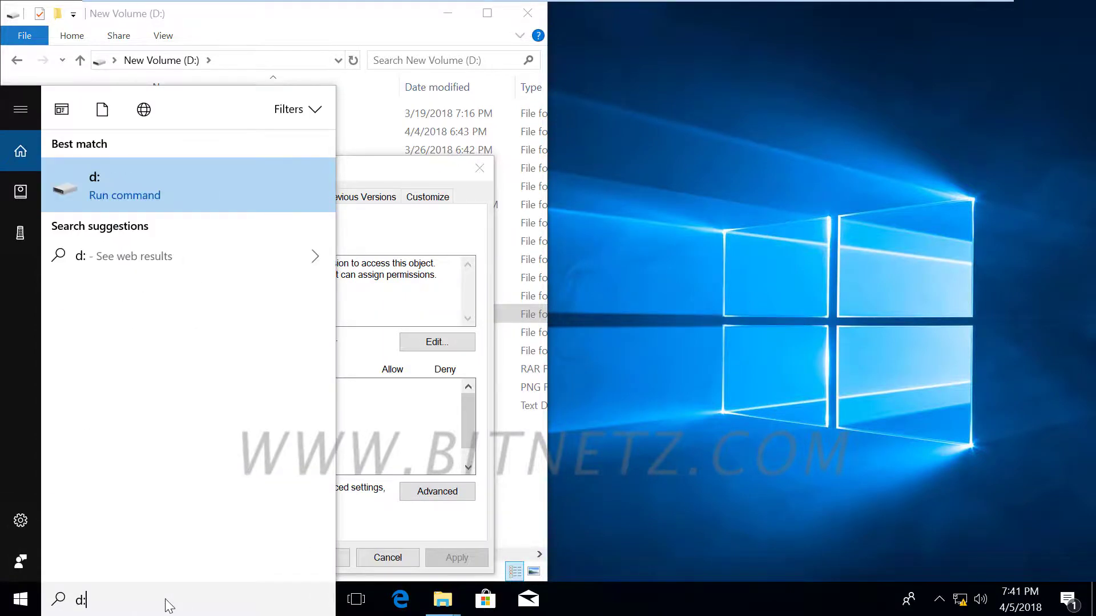
{"action": "key", "text": "Return"}
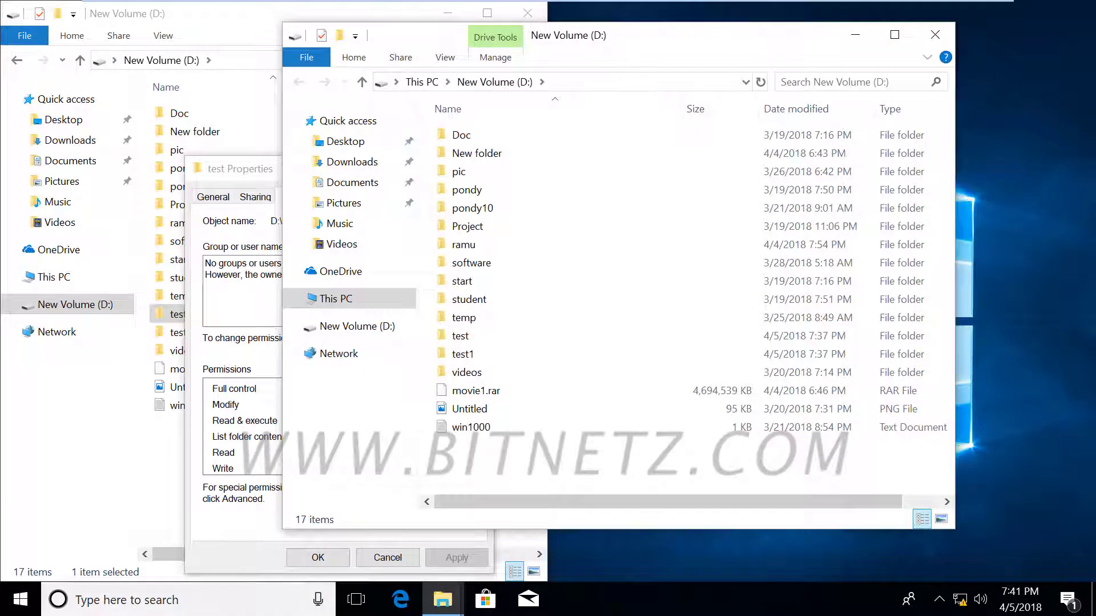
{"action": "key", "text": "super+Right"}
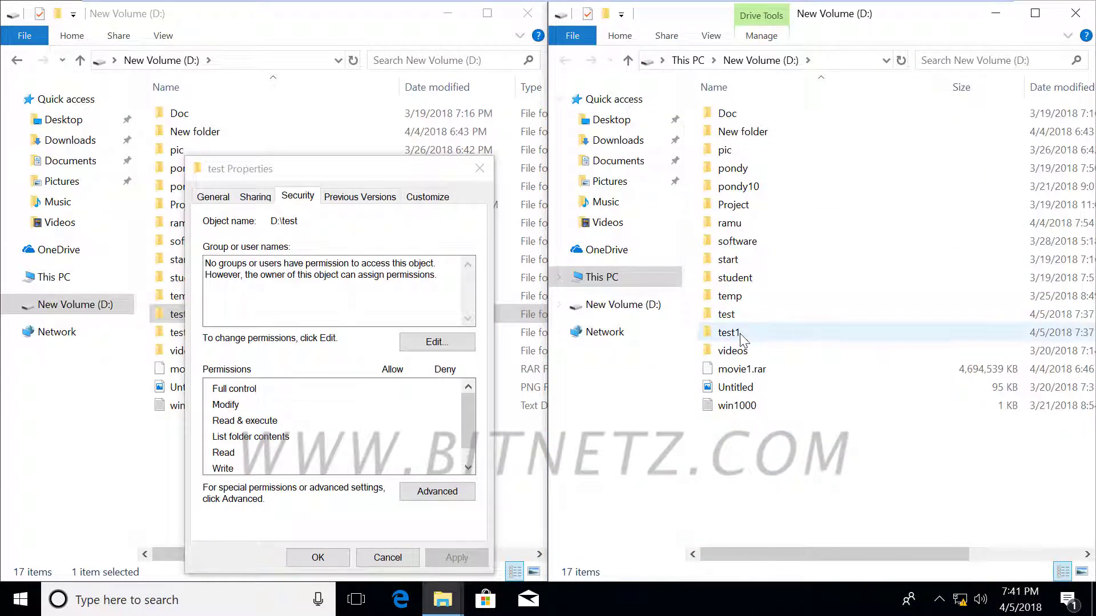
Open the advanced security settings from the properties of the test1 folder.
{"action": "right_click", "coordinate": [739, 333]}
{"action": "left_click", "coordinate": [793, 321]}
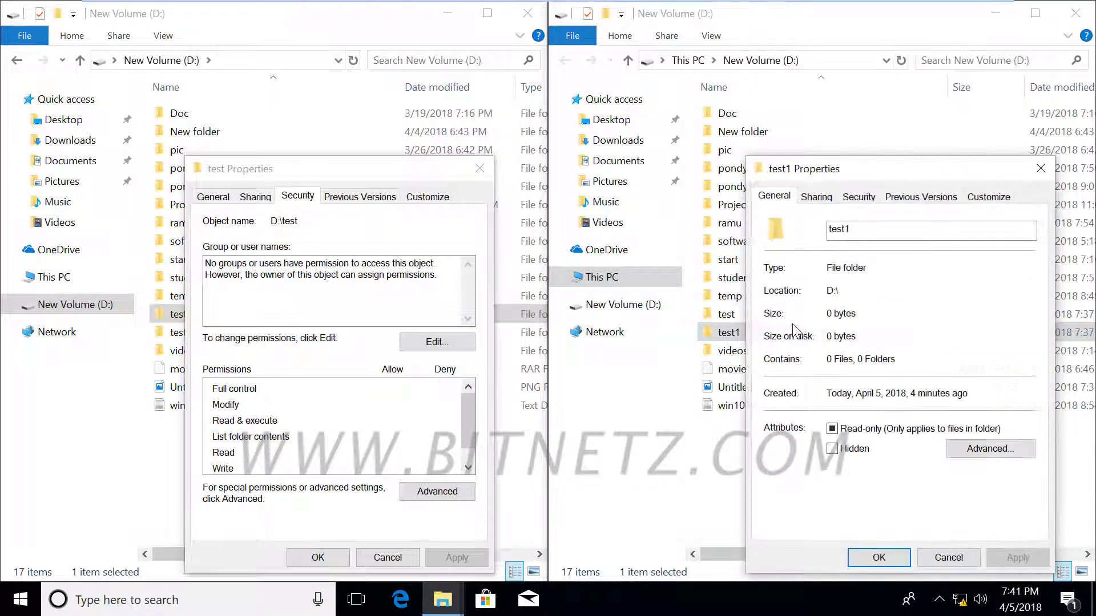
{"action": "left_click", "coordinate": [854, 197]}
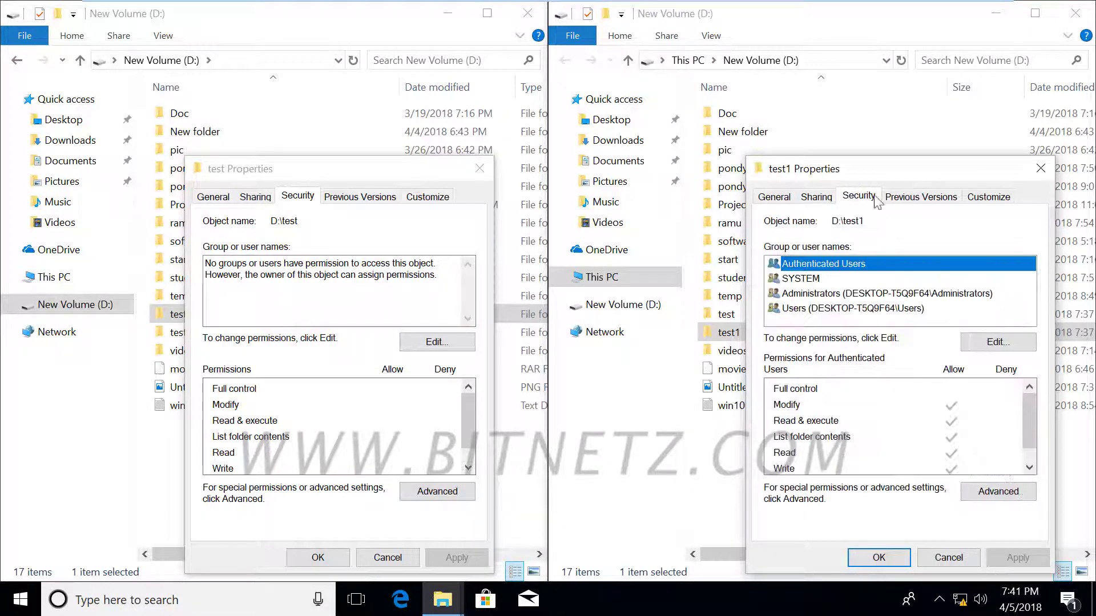
{"action": "left_click_drag", "start_coordinate": [879, 171], "coordinate": [821, 98]}
{"action": "left_click", "coordinate": [941, 420]}
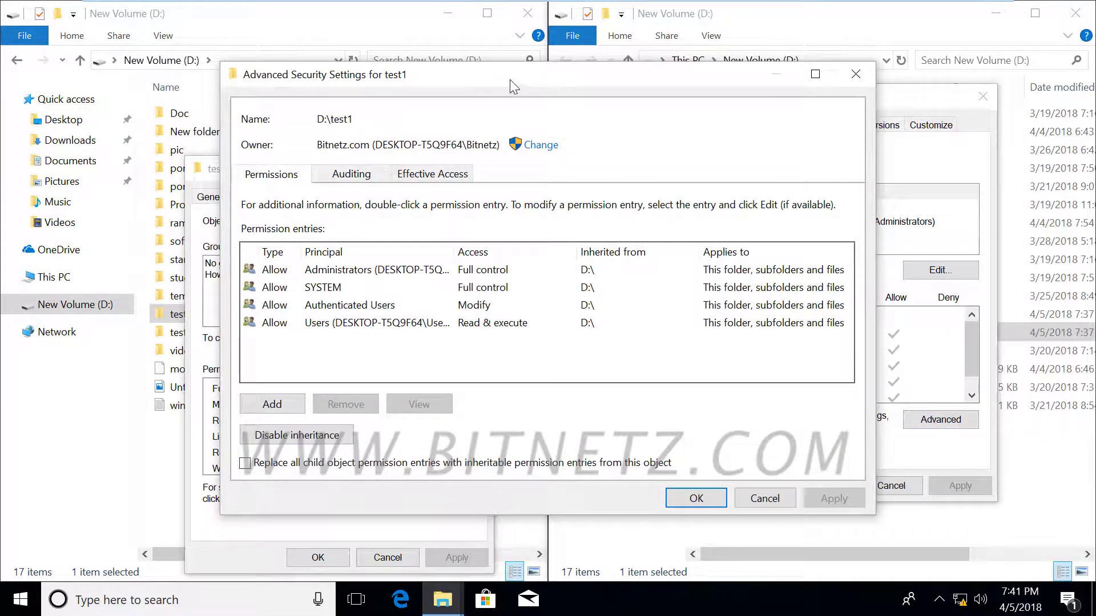
Disable inheritance on test1, converting inherited permissions into explicit ones and replacing all child object permission entries, and confirm the changes.
{"action": "left_click_drag", "start_coordinate": [509, 80], "coordinate": [812, 53]}
{"action": "left_click", "coordinate": [547, 437]}
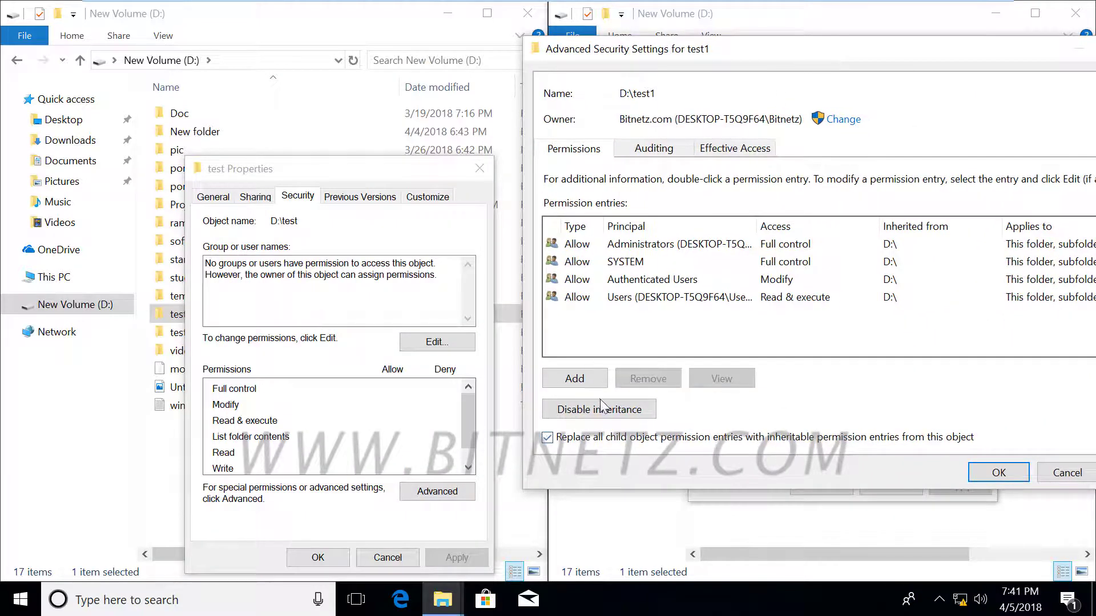
{"action": "left_click", "coordinate": [590, 413]}
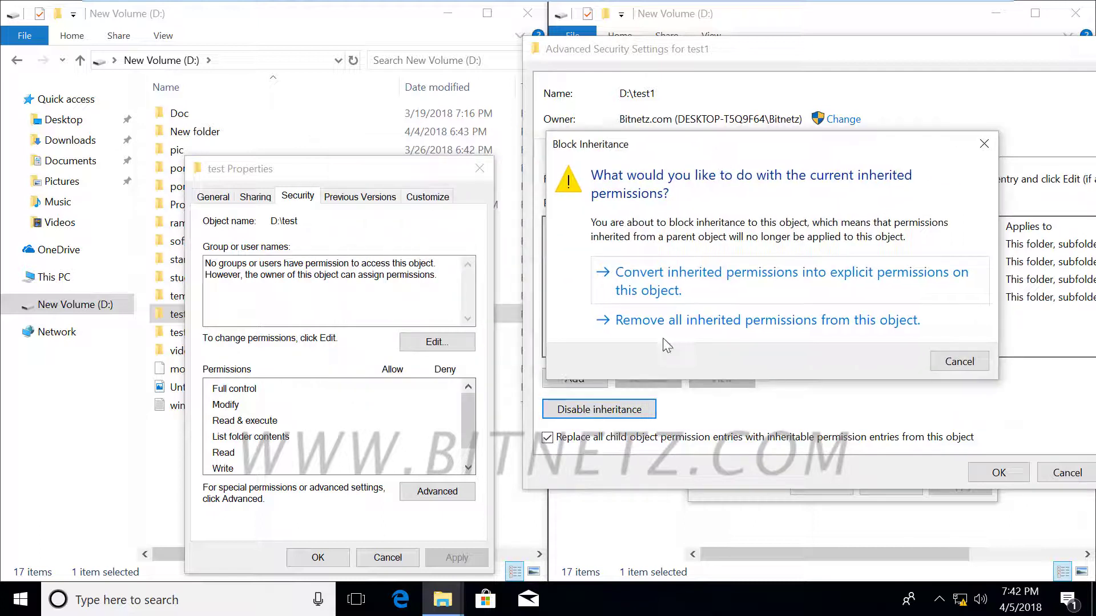
{"action": "left_click", "coordinate": [675, 286]}
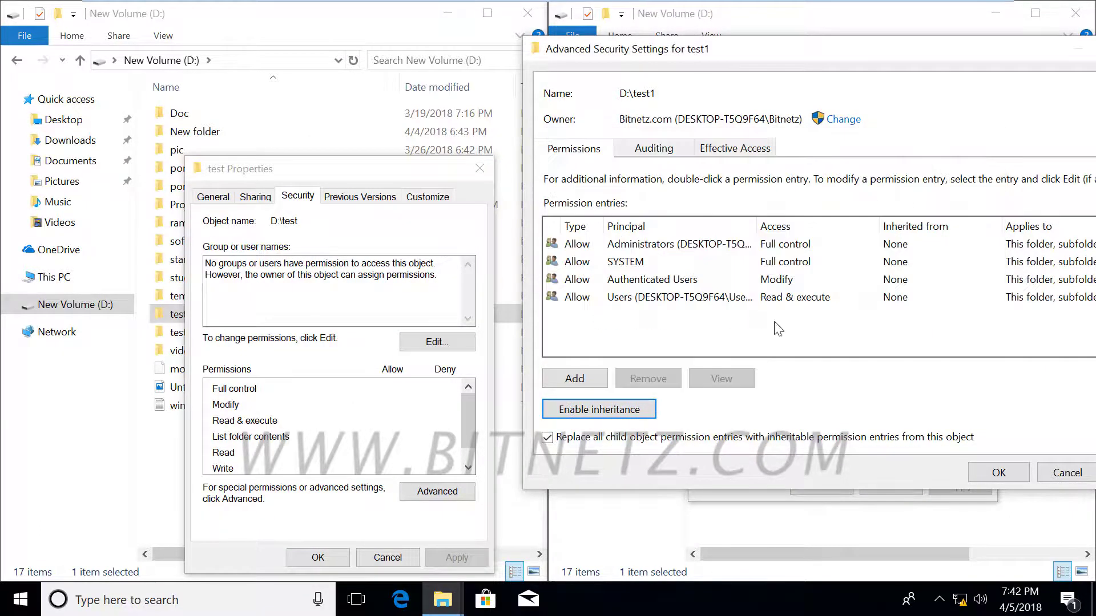
{"action": "left_click", "coordinate": [1002, 478]}
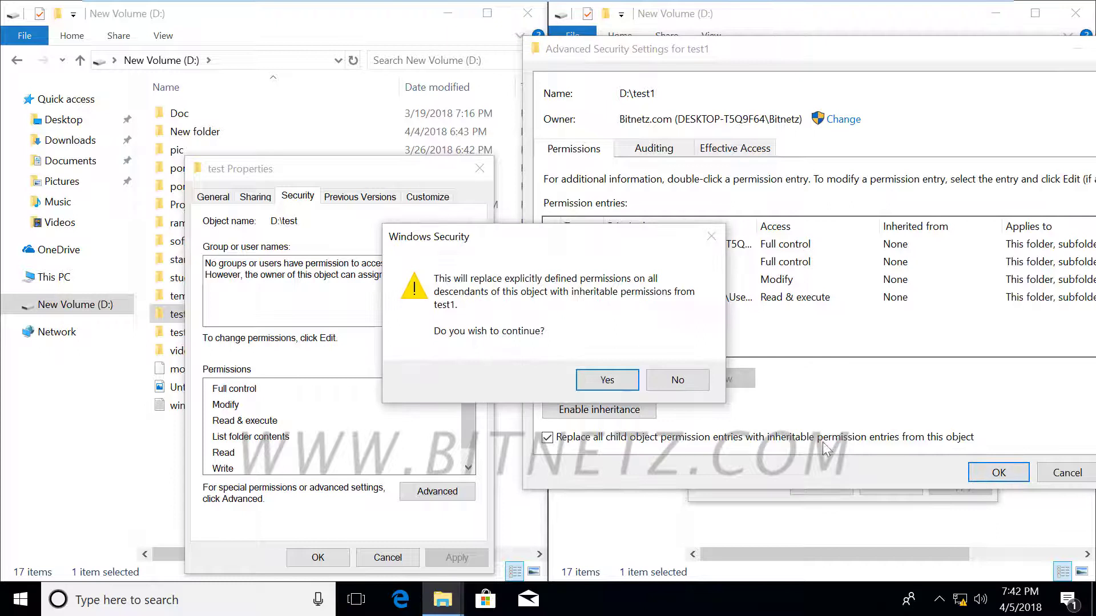
{"action": "left_click", "coordinate": [607, 381]}
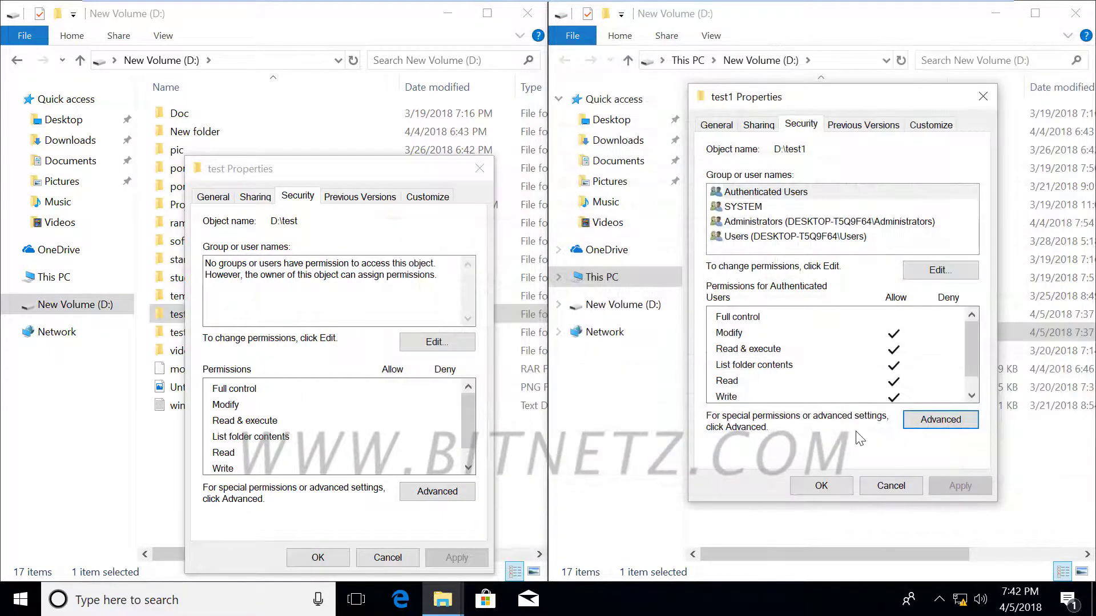
Show SYSTEM's permissions on test1, circle the D: path, underline the folder title, and draw arrows labelled "copy" to the group list.
{"action": "left_click", "coordinate": [748, 207]}
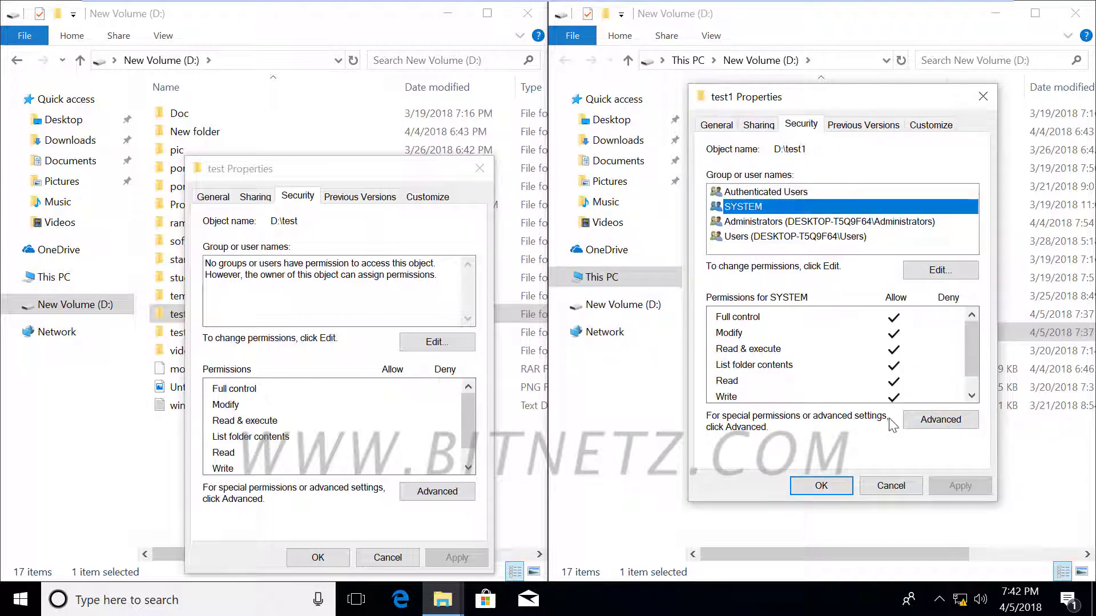
{"action": "key", "text": "alt"}
{"action": "left_click_drag", "start_coordinate": [778, 44], "coordinate": [789, 43]}
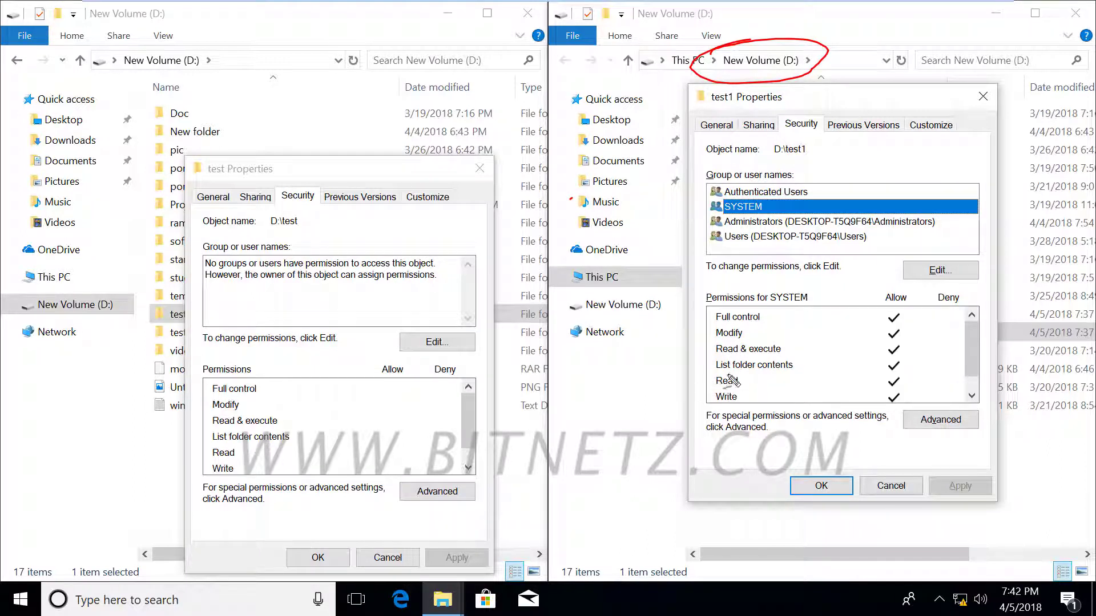
{"action": "left_click_drag", "start_coordinate": [708, 112], "coordinate": [738, 111]}
{"action": "mouse_move", "coordinate": [839, 38]}
{"action": "left_mouse_down"}
{"action": "mouse_move", "coordinate": [857, 86]}
{"action": "mouse_move", "coordinate": [851, 103]}
{"action": "mouse_move", "coordinate": [863, 86]}
{"action": "left_mouse_up"}
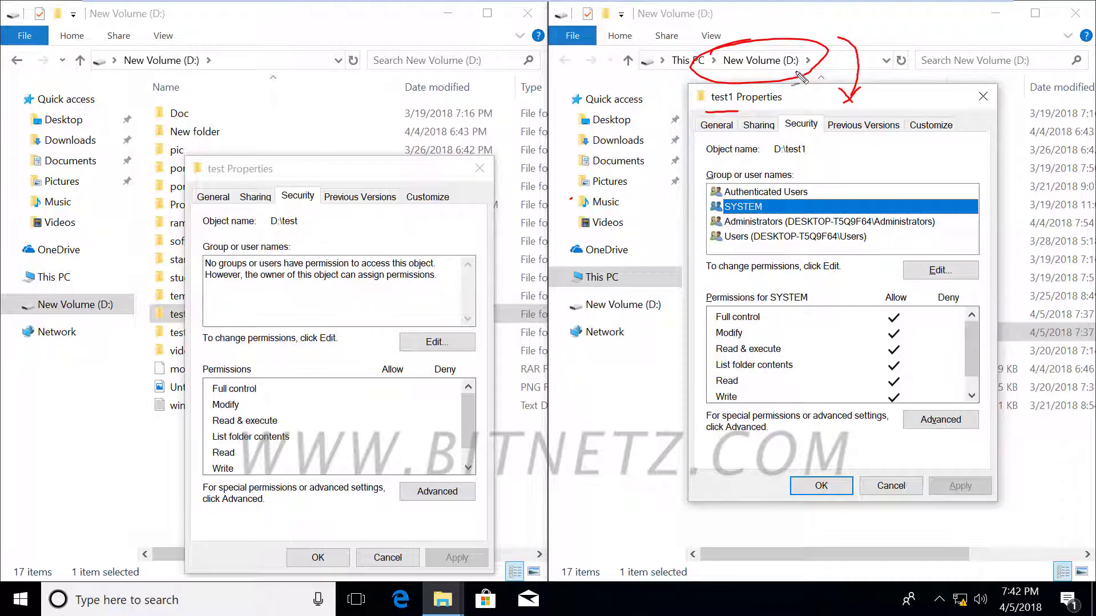
{"action": "mouse_move", "coordinate": [772, 74]}
{"action": "left_mouse_down"}
{"action": "mouse_move", "coordinate": [813, 70]}
{"action": "mouse_move", "coordinate": [929, 171]}
{"action": "mouse_move", "coordinate": [891, 197]}
{"action": "mouse_move", "coordinate": [896, 244]}
{"action": "mouse_move", "coordinate": [939, 238]}
{"action": "mouse_move", "coordinate": [981, 256]}
{"action": "left_mouse_up"}
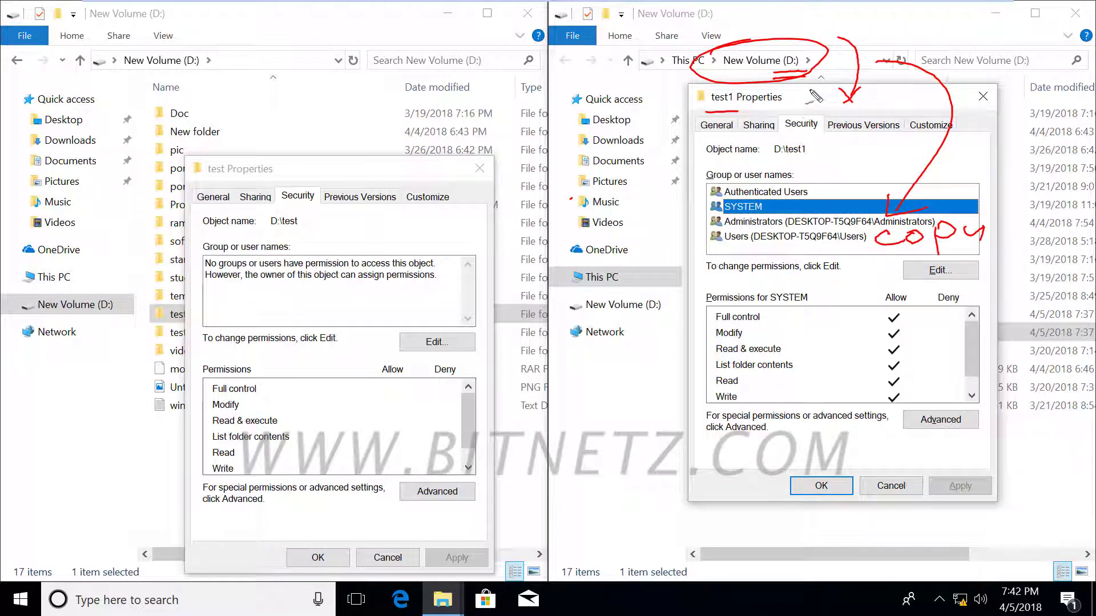
Cross out the inheritance arrow, handwrite "Local P" and bracket the allowed permissions on test1, and clear the drawings.
{"action": "left_click_drag", "start_coordinate": [816, 97], "coordinate": [890, 128]}
{"action": "mouse_move", "coordinate": [807, 143]}
{"action": "left_mouse_down"}
{"action": "mouse_move", "coordinate": [863, 85]}
{"action": "mouse_move", "coordinate": [856, 92]}
{"action": "mouse_move", "coordinate": [845, 64]}
{"action": "left_mouse_up"}
{"action": "mouse_move", "coordinate": [839, 63]}
{"action": "left_mouse_down"}
{"action": "mouse_move", "coordinate": [840, 83]}
{"action": "mouse_move", "coordinate": [860, 83]}
{"action": "left_mouse_up"}
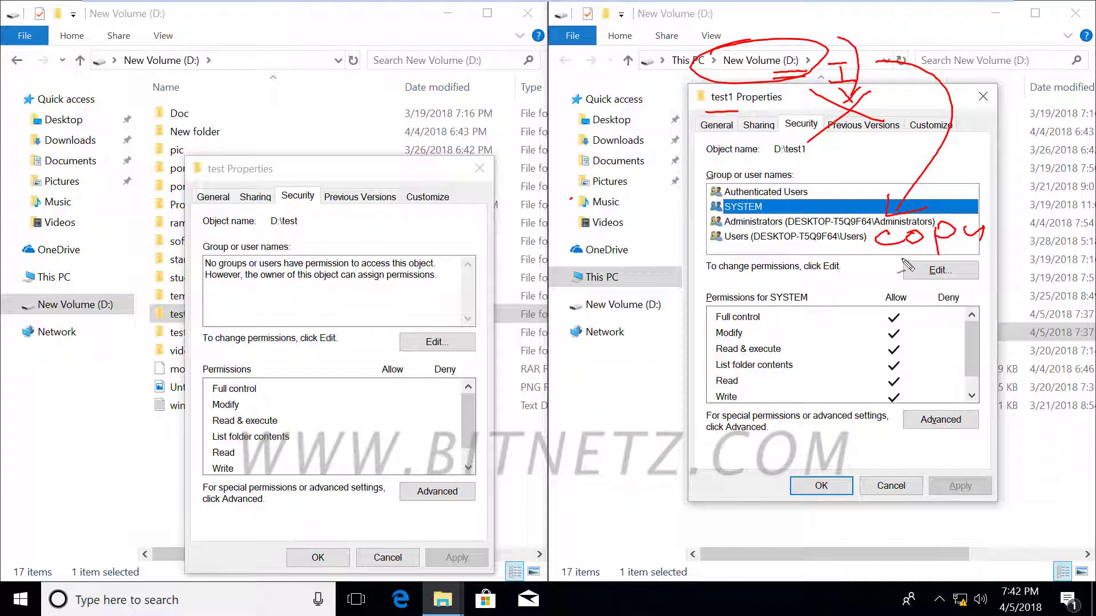
{"action": "mouse_move", "coordinate": [831, 273]}
{"action": "left_mouse_down"}
{"action": "mouse_move", "coordinate": [844, 291]}
{"action": "mouse_move", "coordinate": [864, 281]}
{"action": "mouse_move", "coordinate": [970, 286]}
{"action": "mouse_move", "coordinate": [1000, 262]}
{"action": "mouse_move", "coordinate": [995, 273]}
{"action": "left_mouse_up"}
{"action": "mouse_move", "coordinate": [920, 313]}
{"action": "left_mouse_down"}
{"action": "mouse_move", "coordinate": [933, 331]}
{"action": "mouse_move", "coordinate": [931, 394]}
{"action": "mouse_move", "coordinate": [916, 399]}
{"action": "left_mouse_up"}
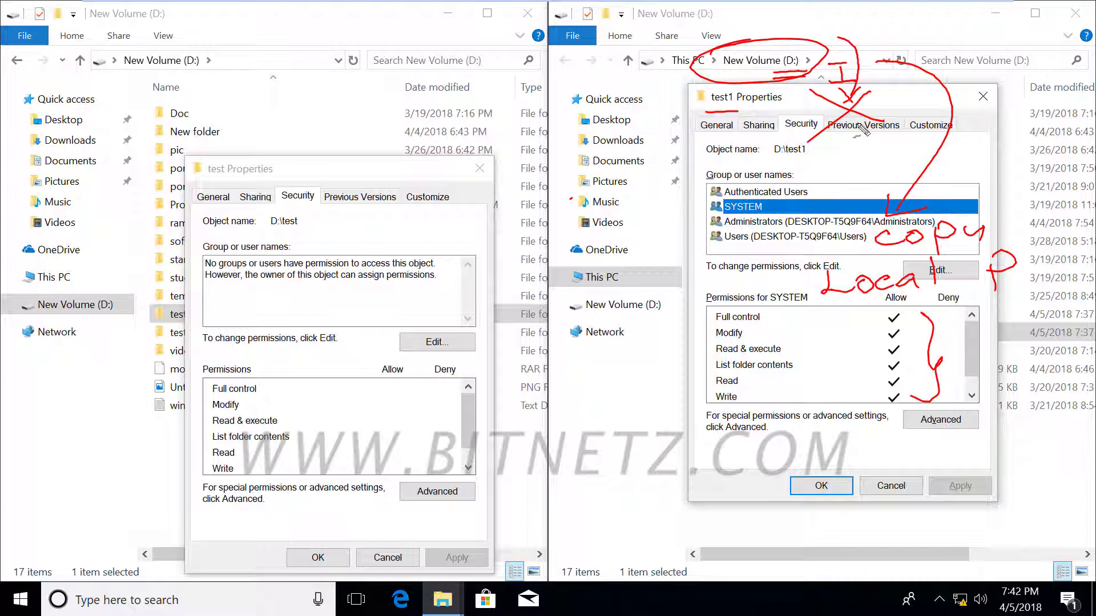
{"action": "key", "text": "Escape"}
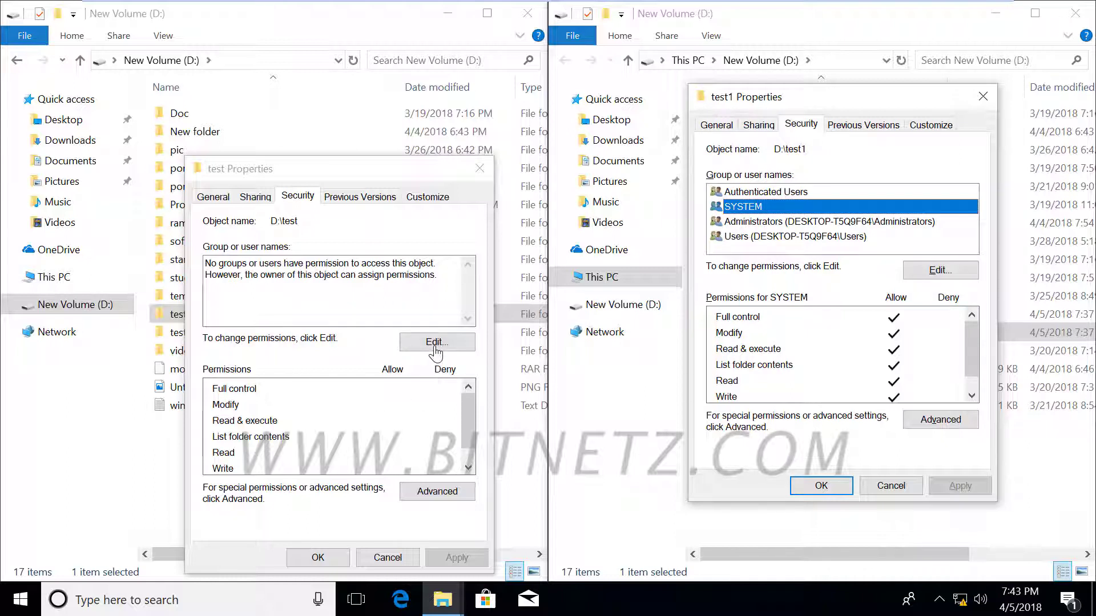
Add SYSTEM to the test folder's permissions and allow it Full control.
{"action": "left_click", "coordinate": [435, 354]}
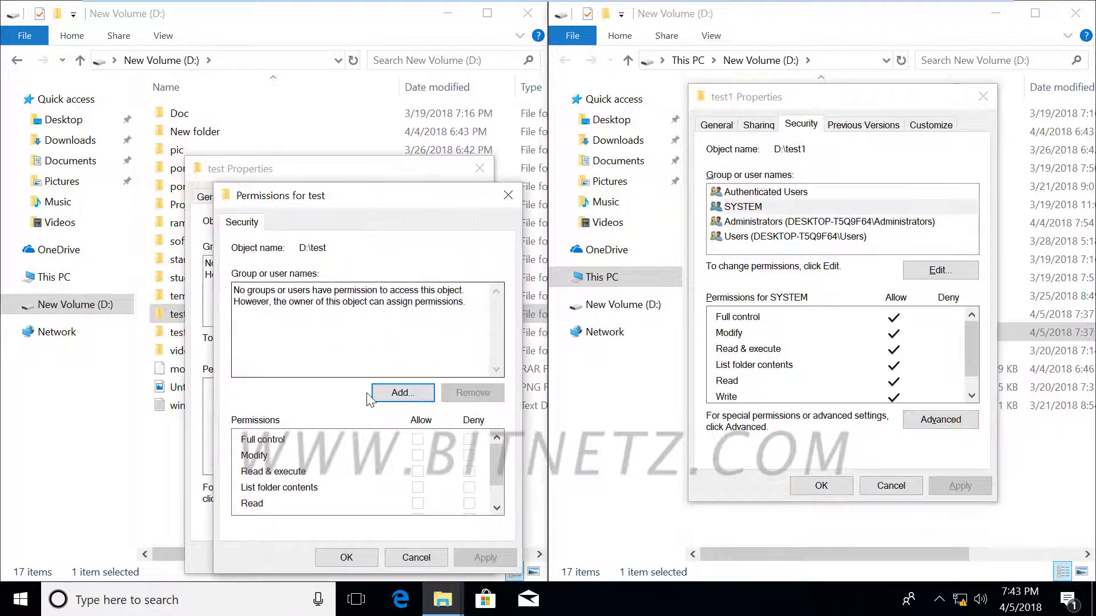
{"action": "left_click", "coordinate": [401, 392]}
{"action": "type", "text": "system"}
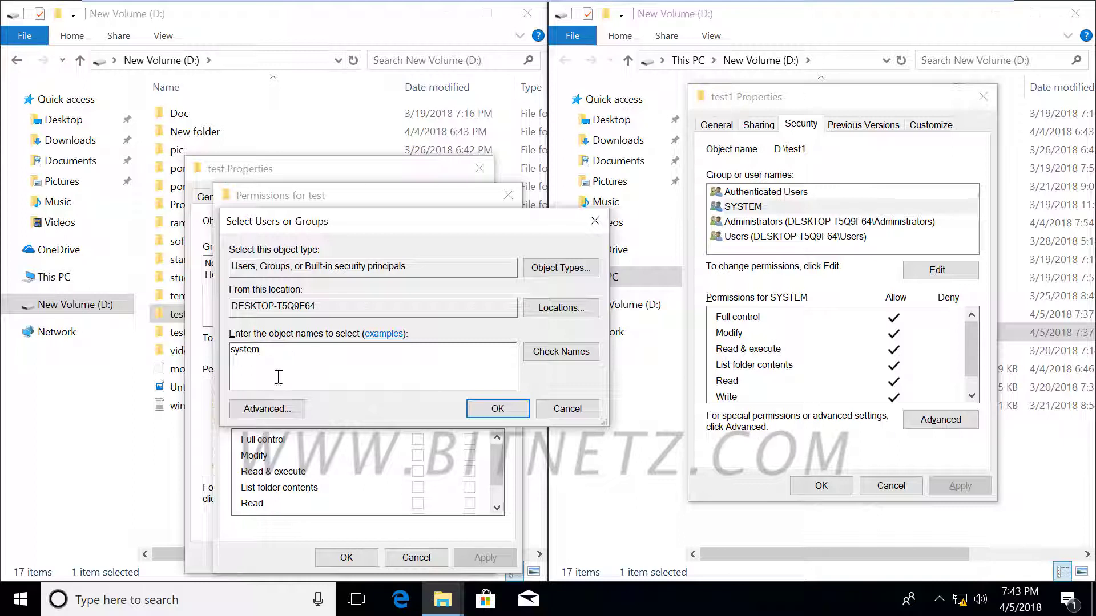
{"action": "left_click", "coordinate": [533, 353]}
{"action": "left_click", "coordinate": [498, 409]}
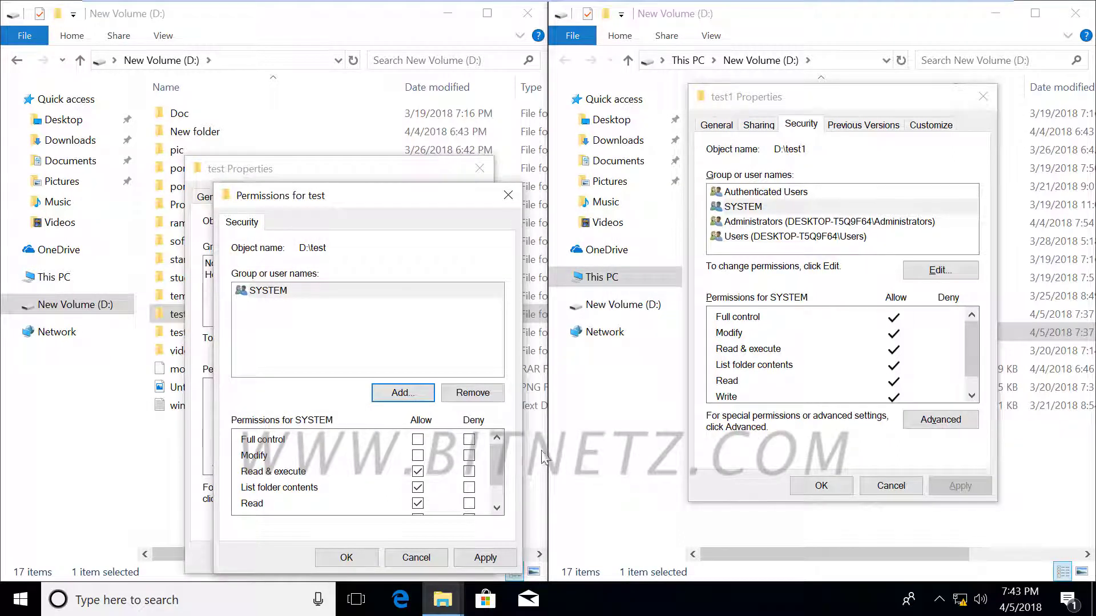
{"action": "left_click", "coordinate": [419, 439]}
Add the Bitnetz account to the test folder's permissions with Full control allowed, and confirm the folder's properties.
{"action": "left_click", "coordinate": [398, 394]}
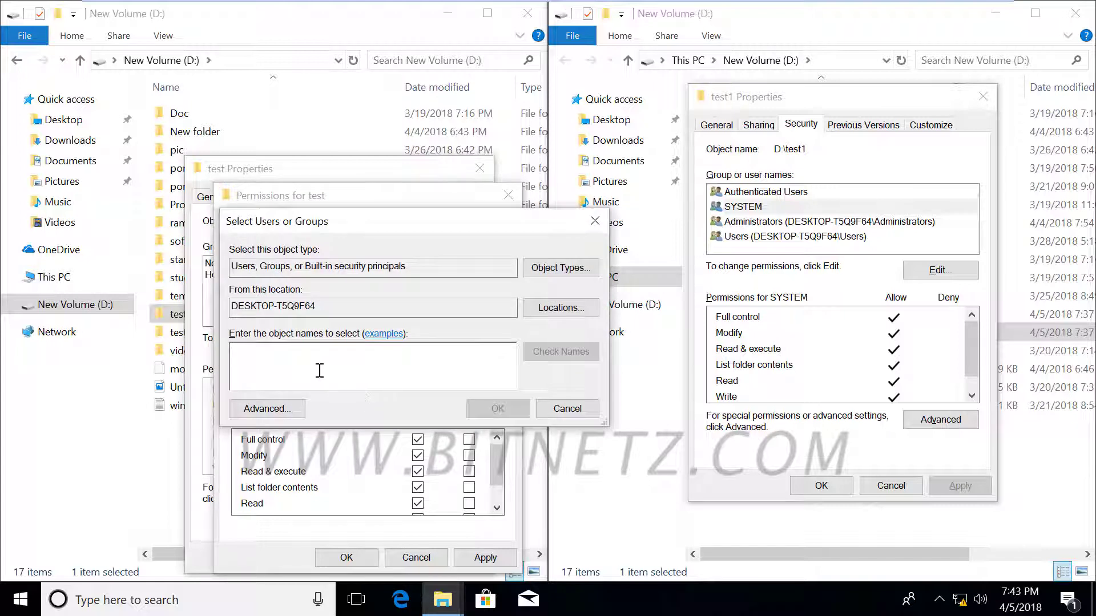
{"action": "type", "text": "bitnetz"}
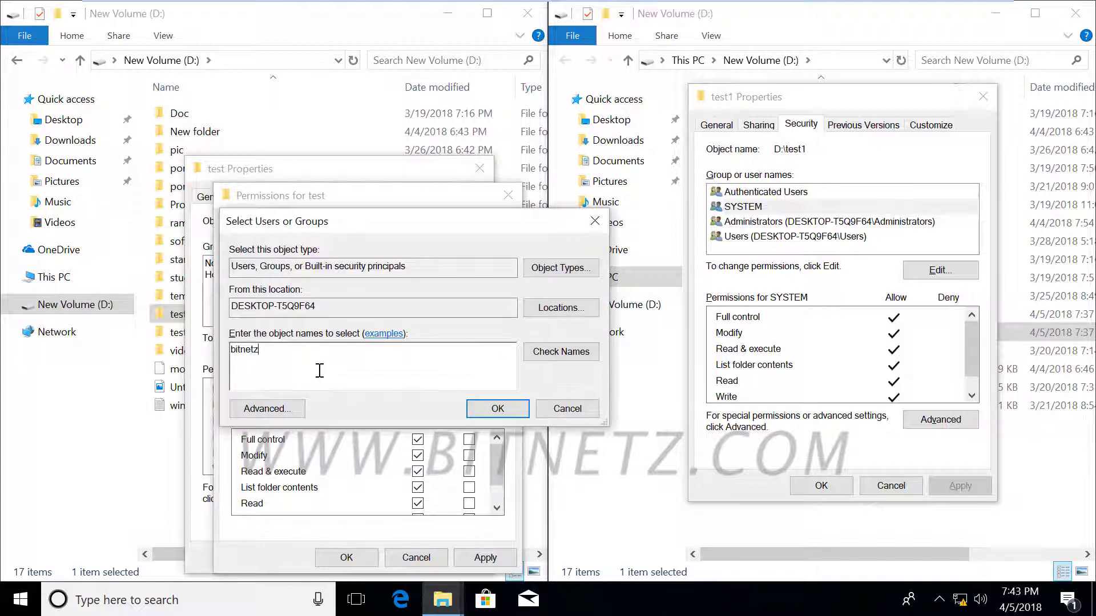
{"action": "left_click", "coordinate": [588, 352]}
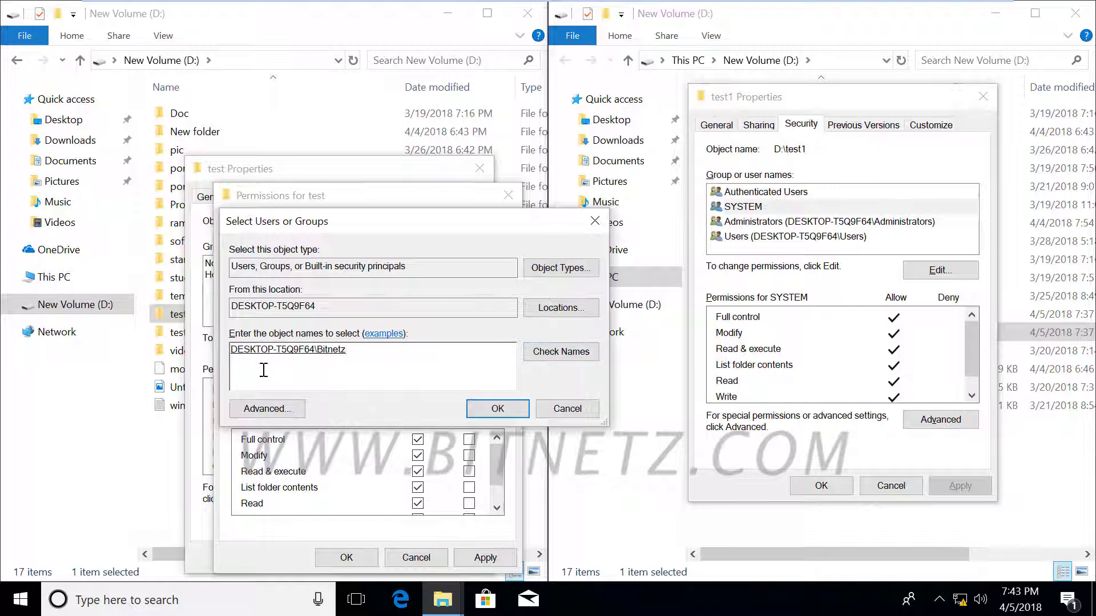
{"action": "left_click", "coordinate": [497, 409]}
{"action": "left_click", "coordinate": [273, 308]}
{"action": "left_click", "coordinate": [336, 292]}
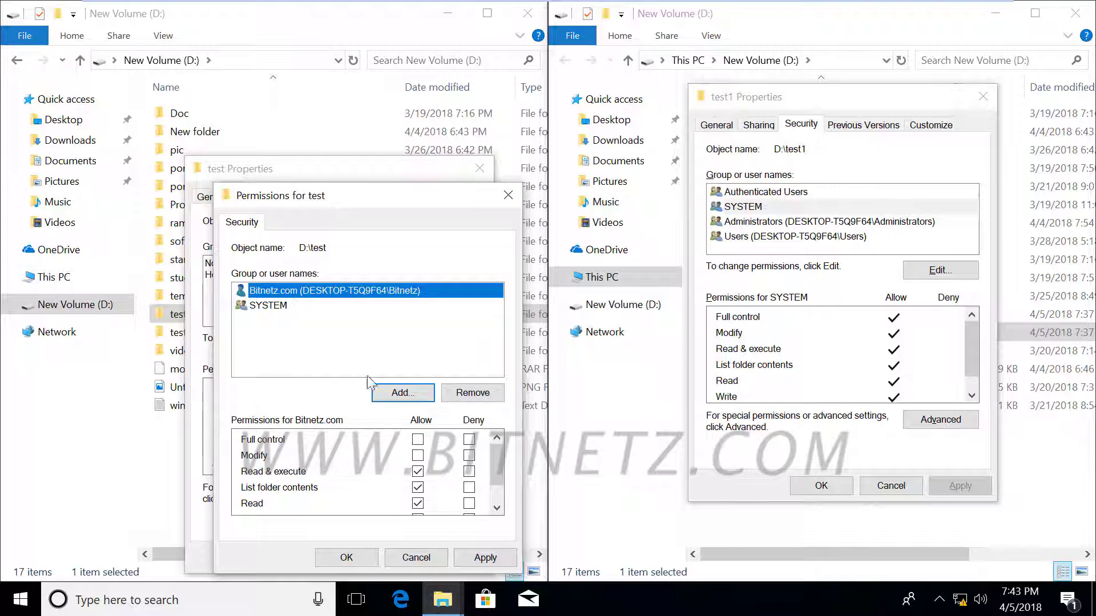
{"action": "left_click", "coordinate": [418, 440]}
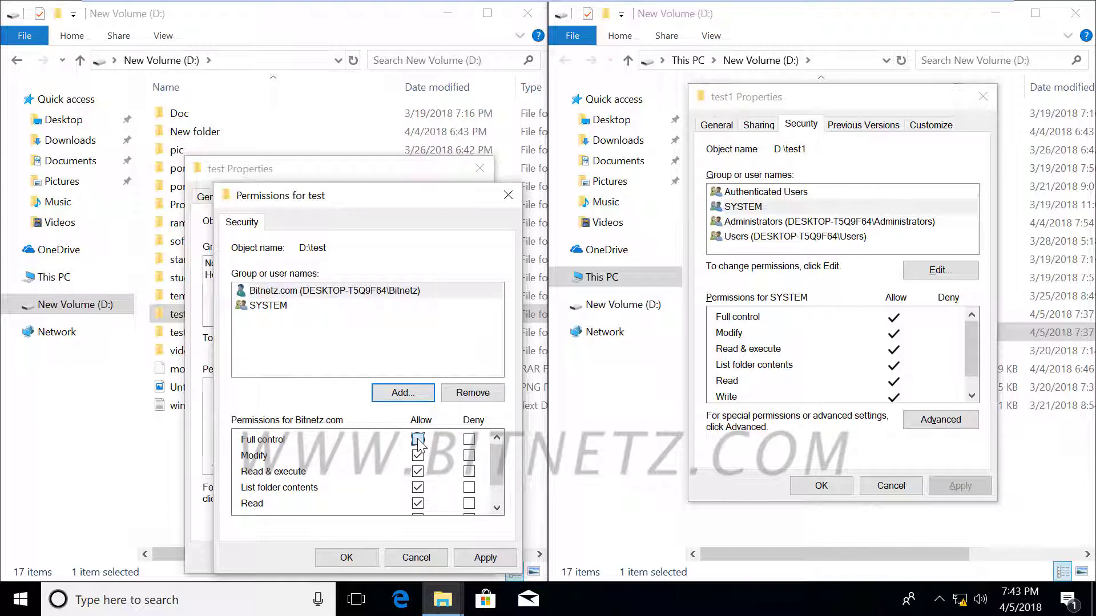
{"action": "left_click", "coordinate": [348, 563]}
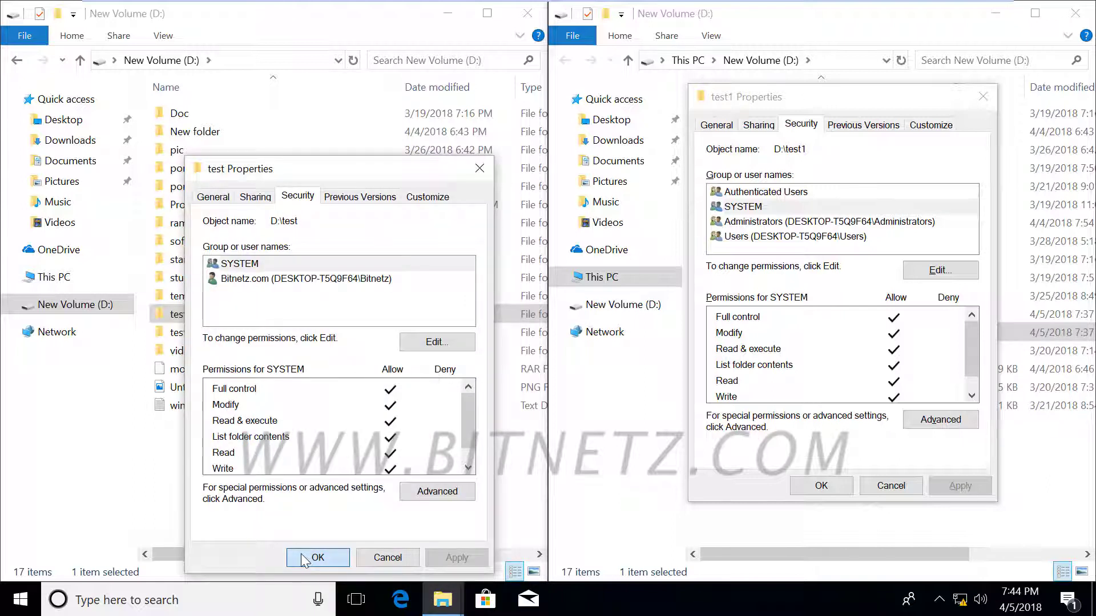
{"action": "left_click", "coordinate": [317, 557]}
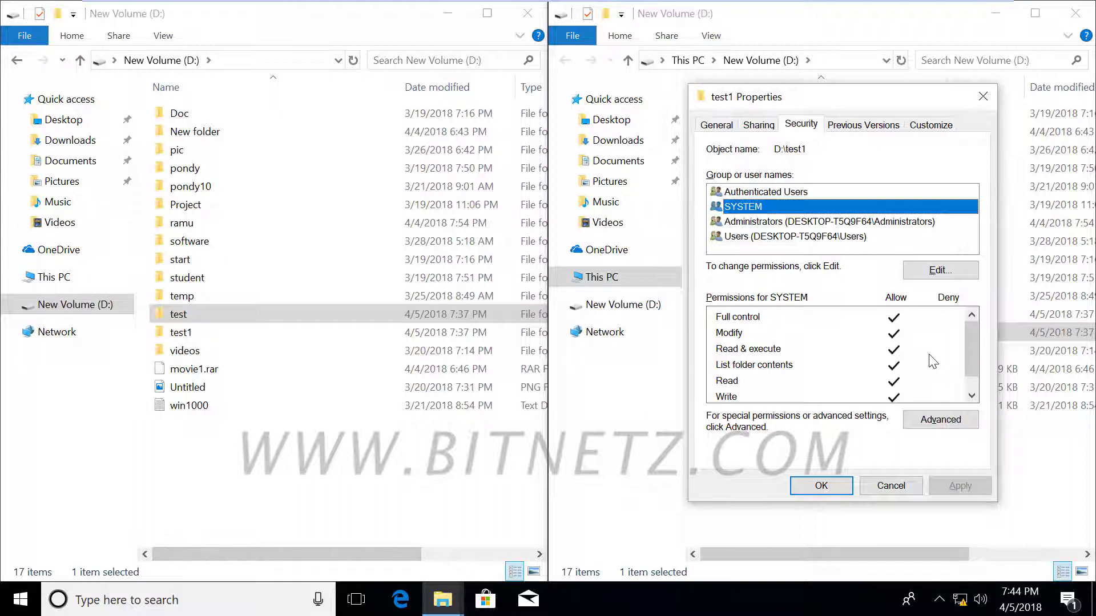
Remove Authenticated Users, Administrators and Users from the permissions of the test1 folder.
{"action": "left_click", "coordinate": [934, 274]}
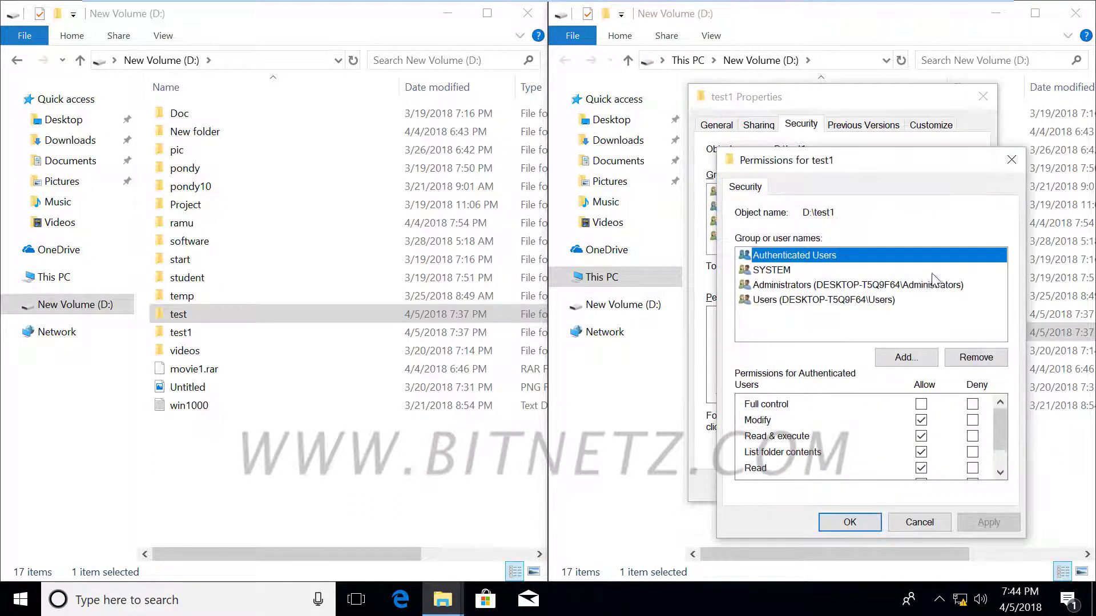
{"action": "left_click", "coordinate": [964, 355]}
{"action": "left_click", "coordinate": [788, 271]}
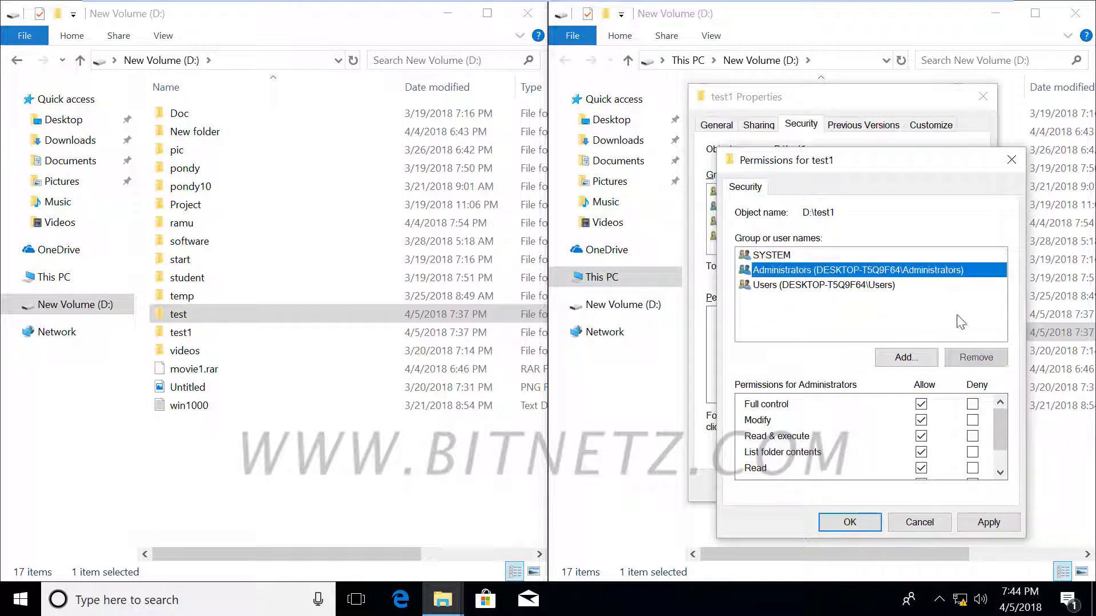
{"action": "left_click", "coordinate": [974, 358]}
{"action": "left_click", "coordinate": [829, 271]}
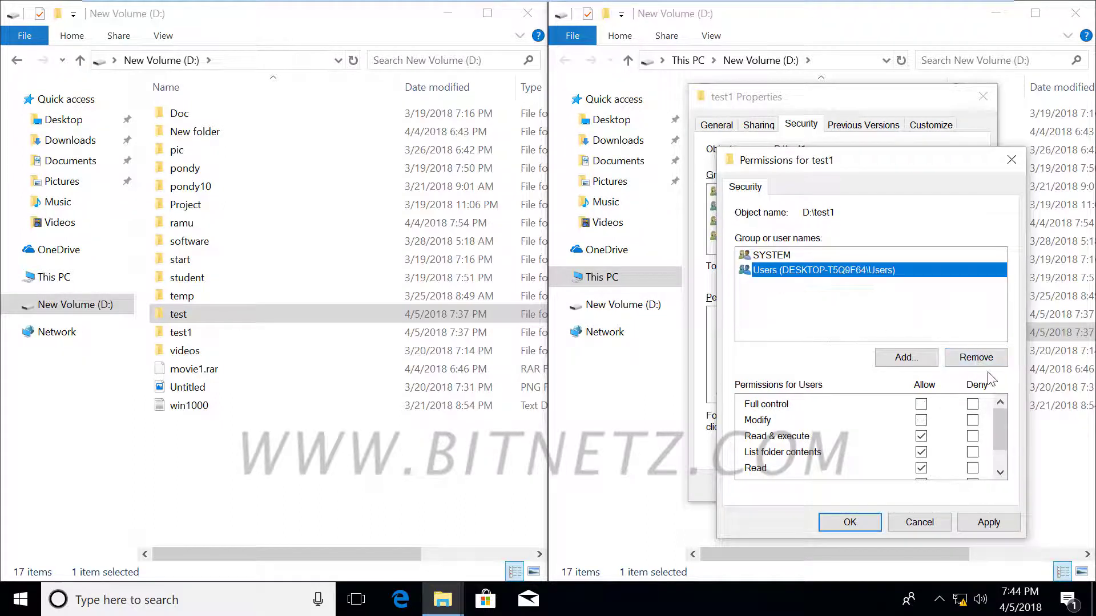
{"action": "left_click", "coordinate": [976, 357]}
Add the Bitnetz account to test1's permissions and allow it Full control.
{"action": "left_click", "coordinate": [893, 358]}
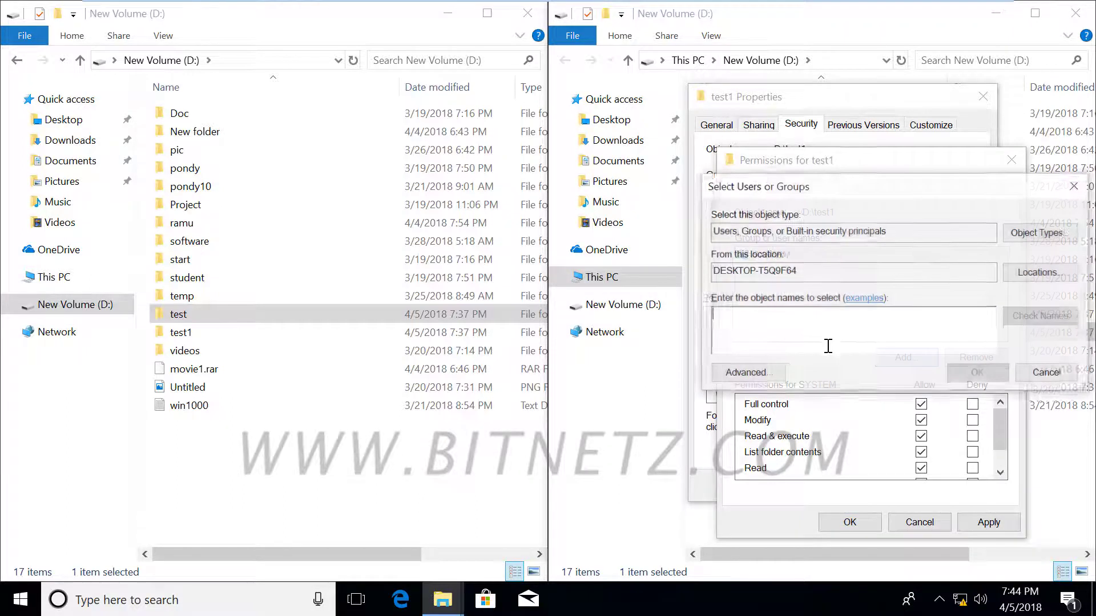
{"action": "type", "text": "bitne"}
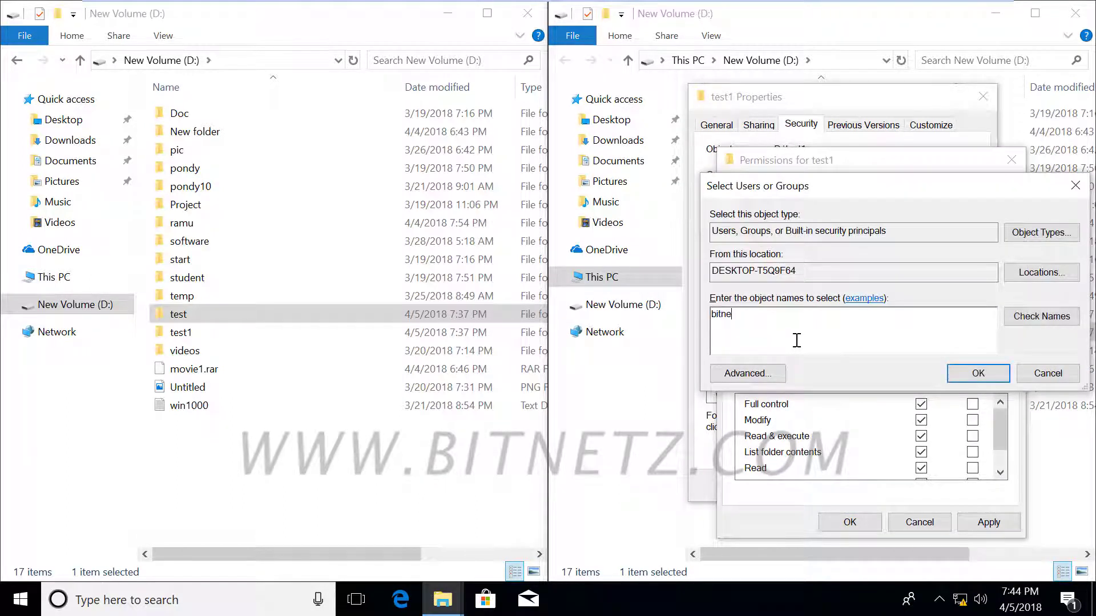
{"action": "type", "text": "tz"}
{"action": "left_click", "coordinate": [1055, 328]}
{"action": "left_click", "coordinate": [978, 373]}
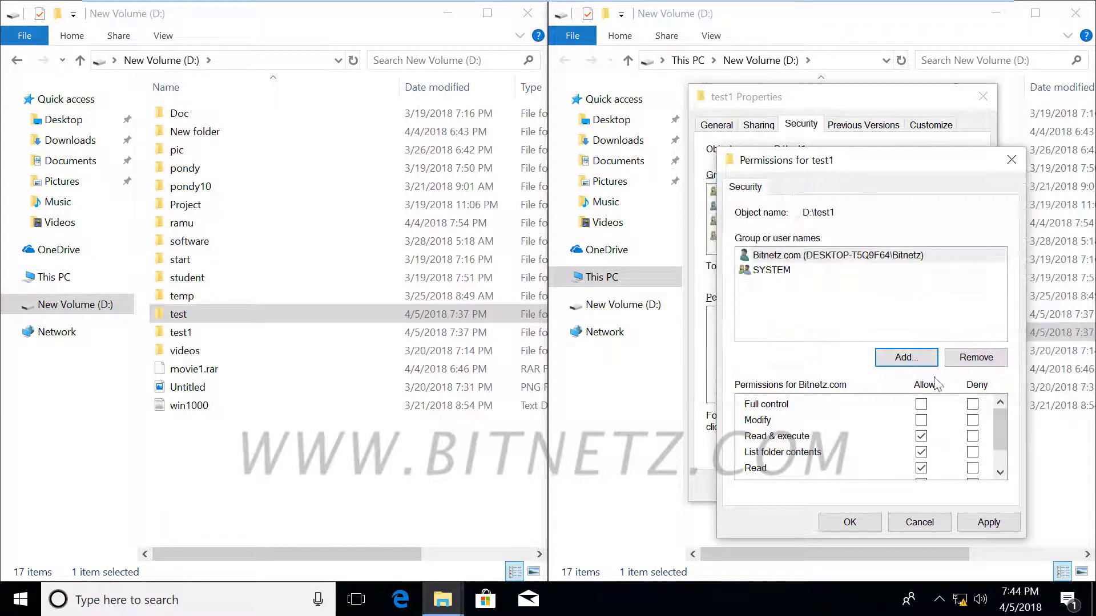
{"action": "left_click", "coordinate": [922, 406]}
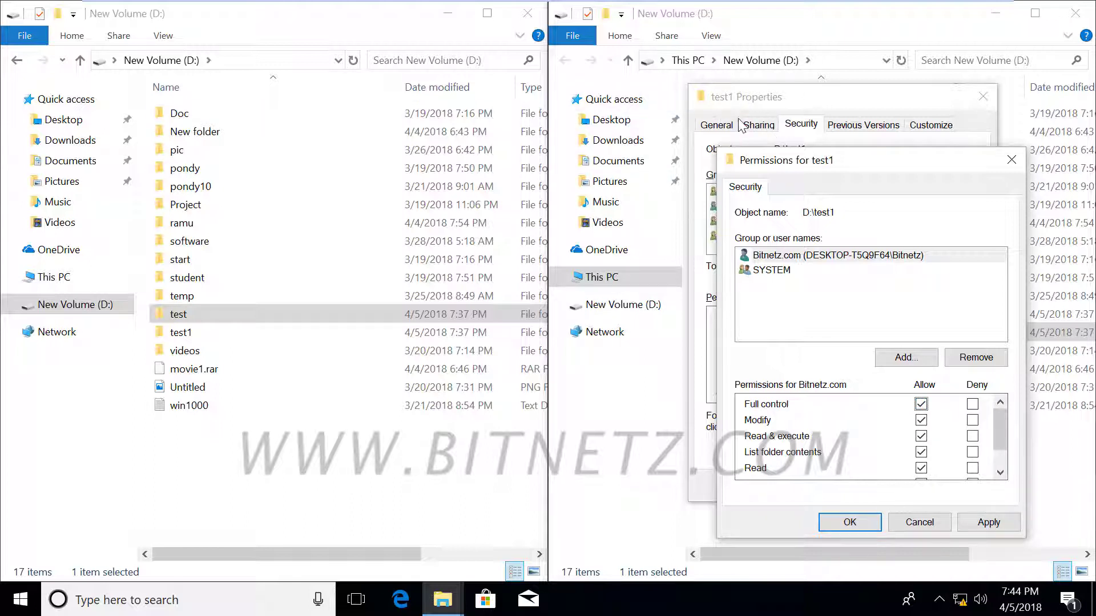
Look up all local accounts and add the individual user's account listed between Power Users and the Remote groups to test1's permissions.
{"action": "left_click", "coordinate": [906, 359]}
{"action": "left_click", "coordinate": [766, 365]}
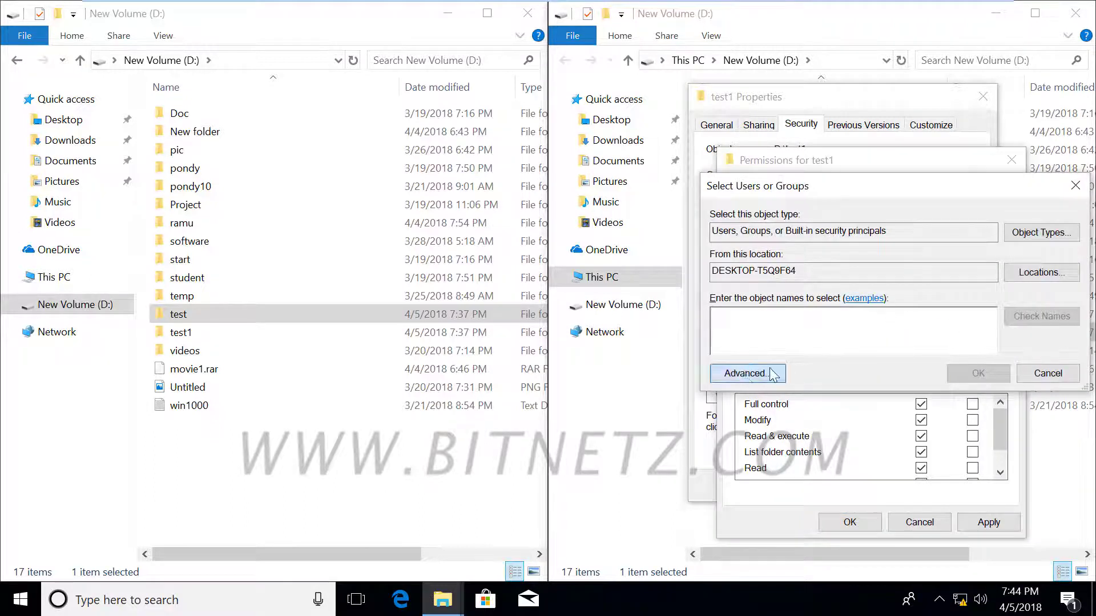
{"action": "left_click", "coordinate": [1047, 244]}
{"action": "scroll", "coordinate": [947, 421], "scroll_direction": "down", "scroll_amount": 4}
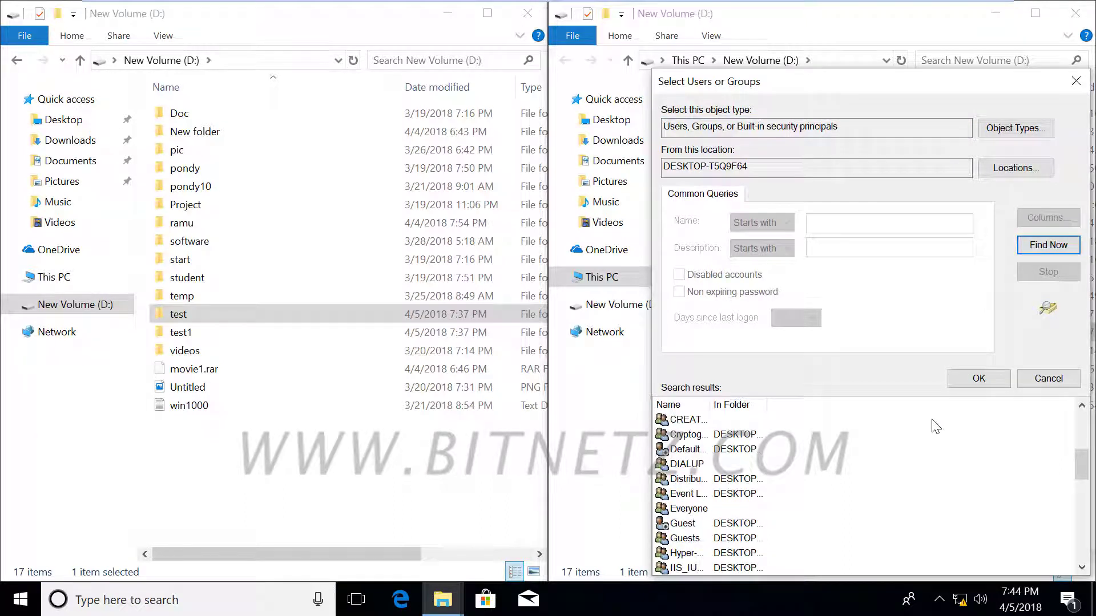
{"action": "scroll", "coordinate": [934, 423], "scroll_direction": "down", "scroll_amount": 6}
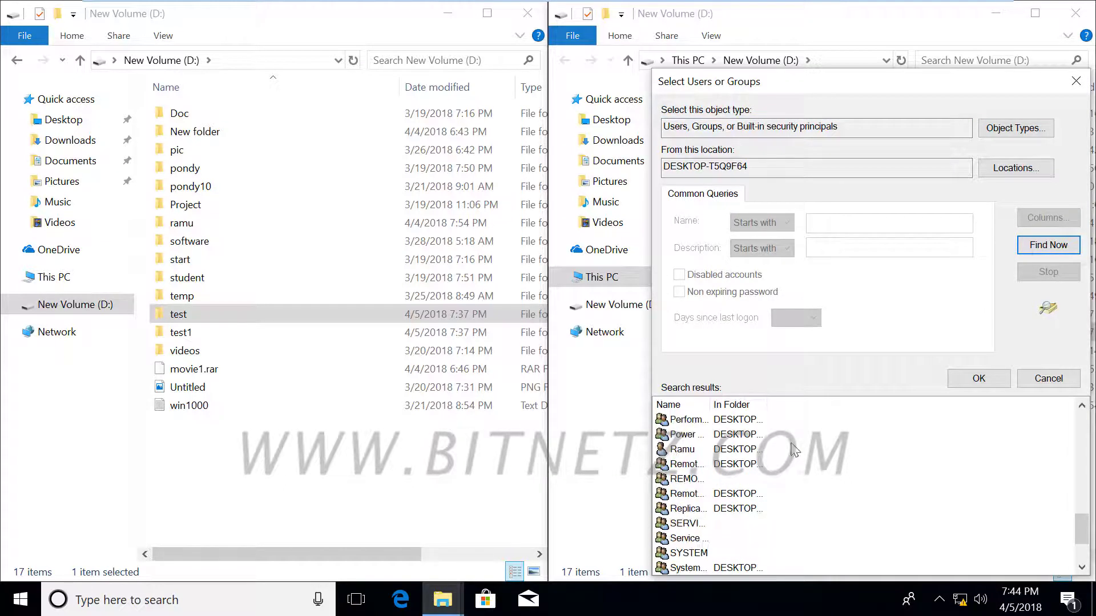
{"action": "left_click", "coordinate": [685, 449]}
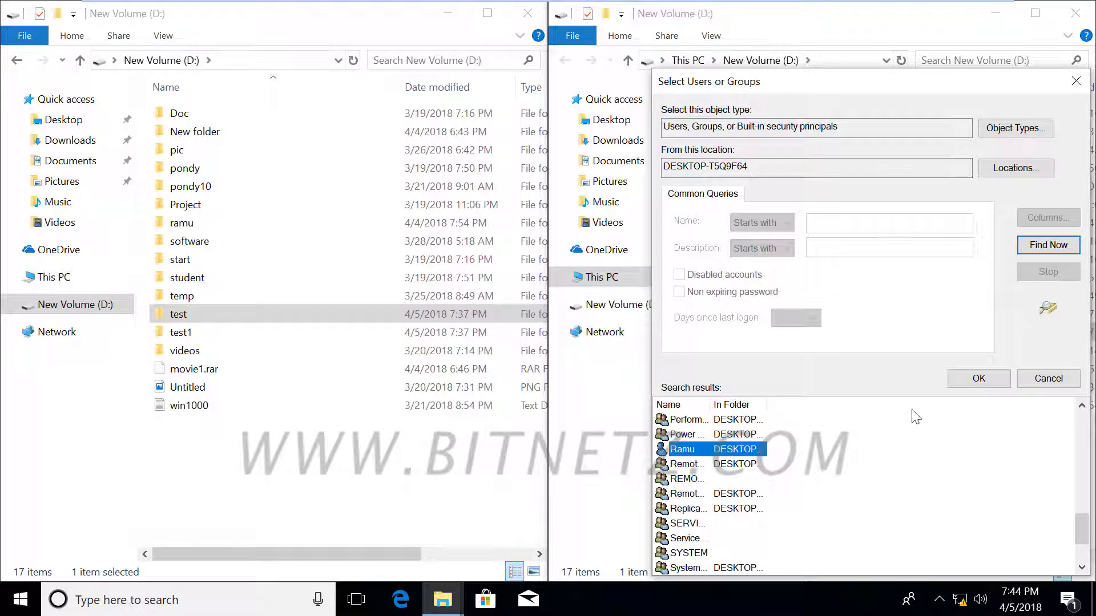
{"action": "left_click", "coordinate": [977, 381]}
{"action": "left_click", "coordinate": [977, 372]}
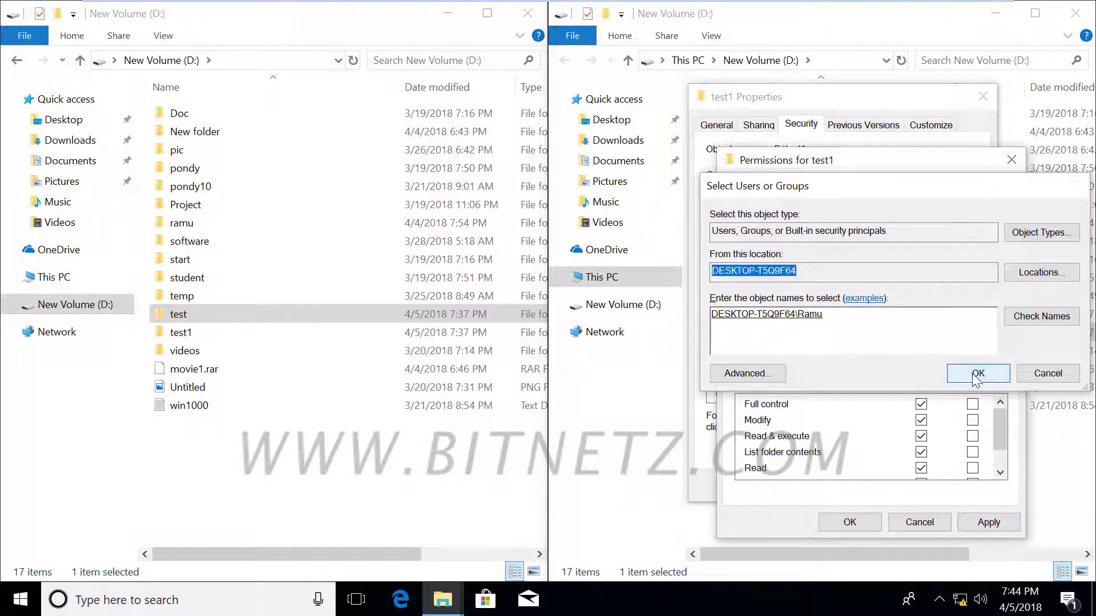
Review the newly added user's allowed permissions on test1, keep the default selection, and confirm the permissions and folder properties.
{"action": "left_click", "coordinate": [787, 271]}
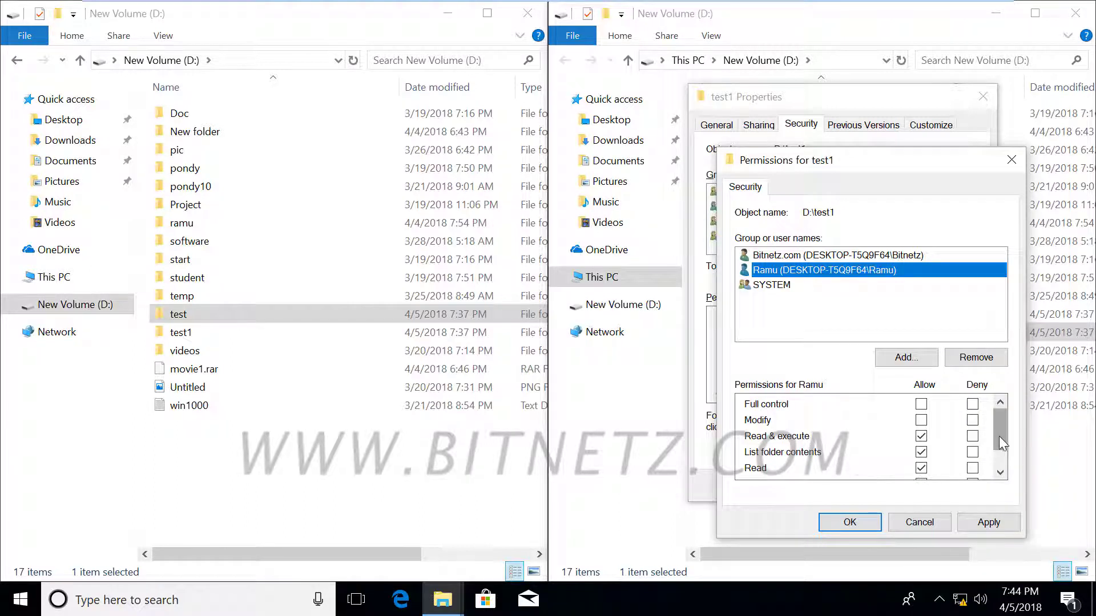
{"action": "left_click_drag", "start_coordinate": [999, 436], "coordinate": [1002, 454]}
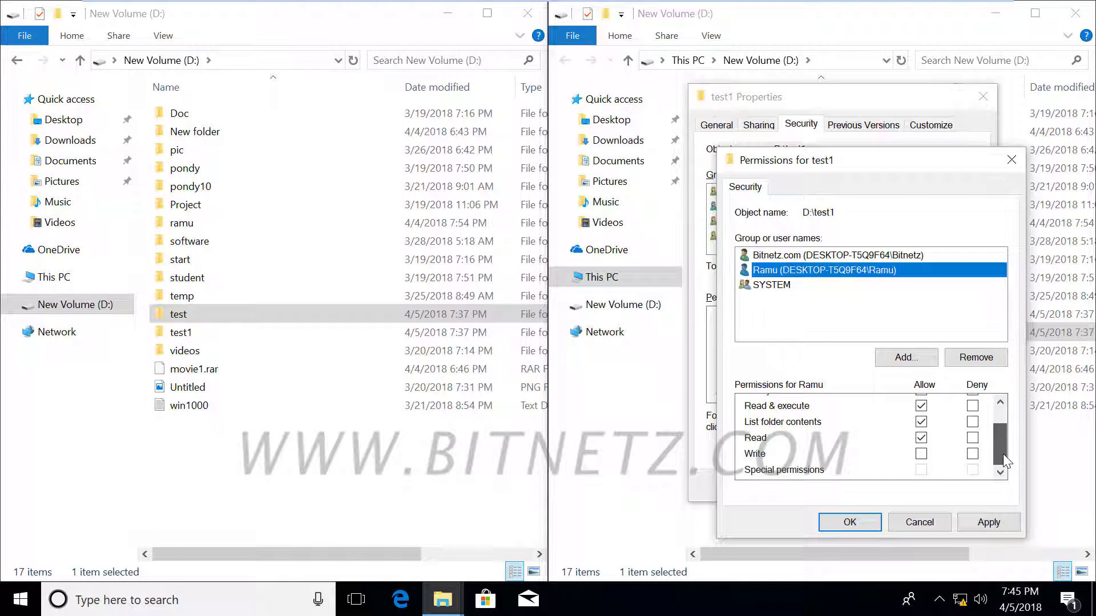
{"action": "left_click_drag", "start_coordinate": [1002, 454], "coordinate": [816, 445]}
{"action": "mouse_move", "coordinate": [1002, 455]}
{"action": "left_mouse_down"}
{"action": "mouse_move", "coordinate": [1000, 444]}
{"action": "mouse_move", "coordinate": [999, 456]}
{"action": "left_mouse_up"}
{"action": "left_click", "coordinate": [849, 521]}
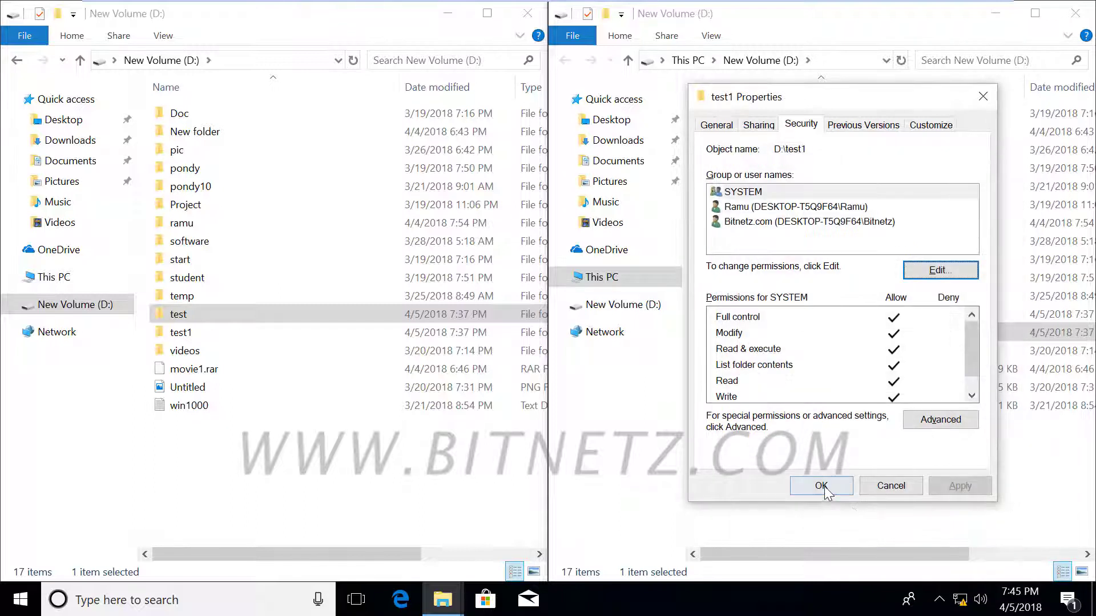
{"action": "left_click", "coordinate": [824, 486]}
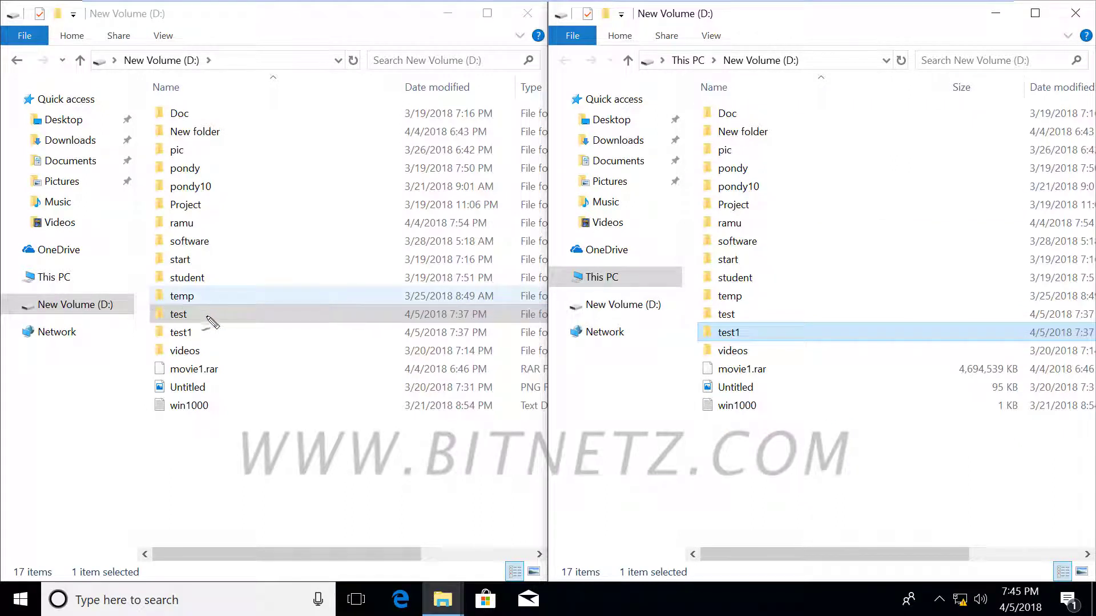
{"action": "mouse_move", "coordinate": [205, 318]}
{"action": "left_mouse_down"}
{"action": "mouse_move", "coordinate": [267, 305]}
{"action": "mouse_move", "coordinate": [314, 277]}
{"action": "left_mouse_up"}
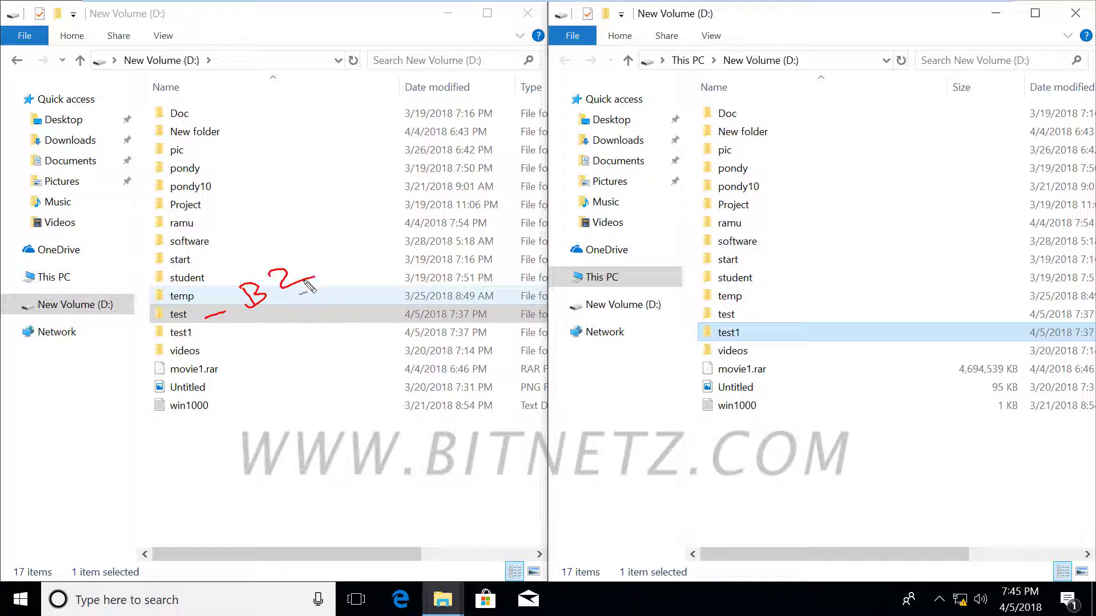
{"action": "left_click_drag", "start_coordinate": [260, 317], "coordinate": [339, 300]}
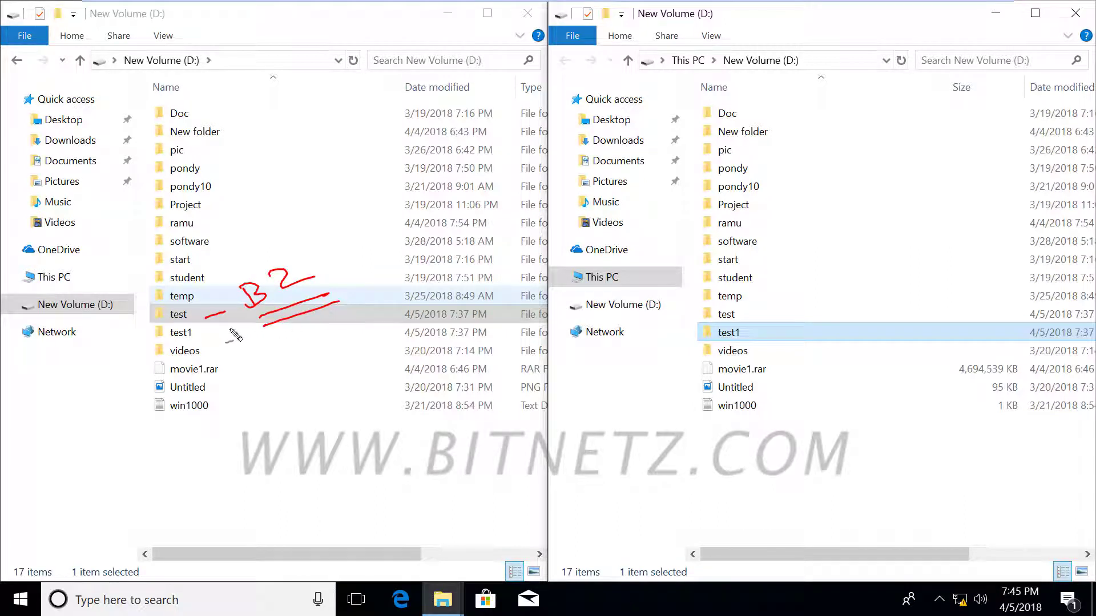
{"action": "left_click_drag", "start_coordinate": [755, 330], "coordinate": [797, 314]}
{"action": "left_click_drag", "start_coordinate": [774, 274], "coordinate": [778, 293]}
{"action": "mouse_move", "coordinate": [774, 270]}
{"action": "left_mouse_down"}
{"action": "mouse_move", "coordinate": [787, 293]}
{"action": "mouse_move", "coordinate": [848, 272]}
{"action": "left_mouse_up"}
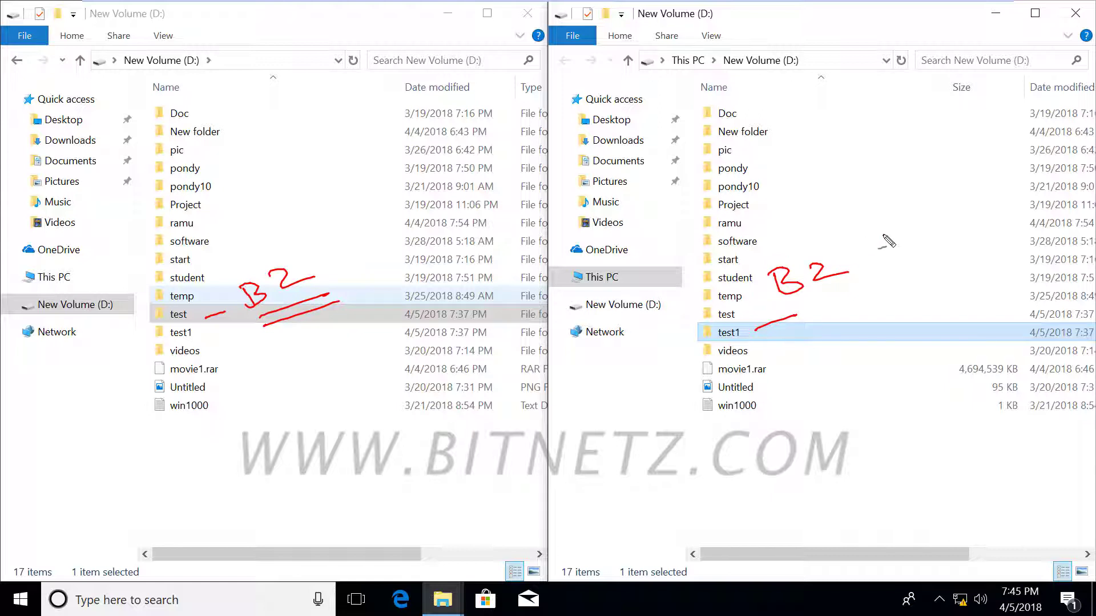
{"action": "left_click", "coordinate": [884, 228]}
{"action": "mouse_move", "coordinate": [823, 332]}
{"action": "left_mouse_down"}
{"action": "mouse_move", "coordinate": [813, 315]}
{"action": "mouse_move", "coordinate": [839, 338]}
{"action": "mouse_move", "coordinate": [890, 321]}
{"action": "left_mouse_up"}
{"action": "left_click_drag", "start_coordinate": [900, 312], "coordinate": [912, 312]}
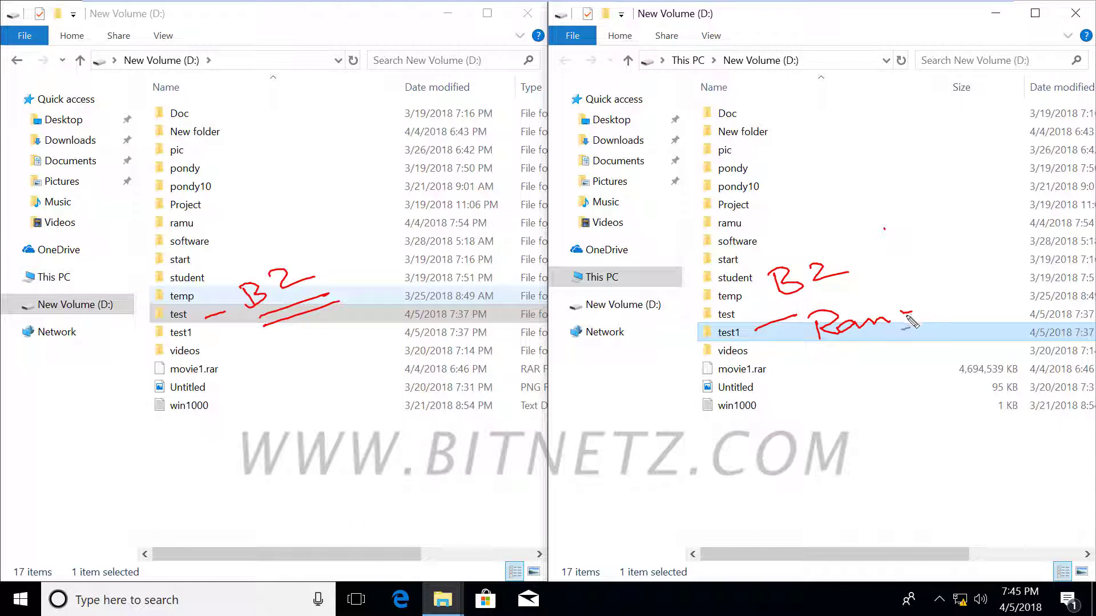
{"action": "mouse_move", "coordinate": [926, 297]}
{"action": "left_mouse_down"}
{"action": "mouse_move", "coordinate": [945, 308]}
{"action": "mouse_move", "coordinate": [928, 313]}
{"action": "left_mouse_up"}
{"action": "mouse_move", "coordinate": [832, 347]}
{"action": "left_mouse_down"}
{"action": "mouse_move", "coordinate": [906, 333]}
{"action": "mouse_move", "coordinate": [926, 342]}
{"action": "left_mouse_up"}
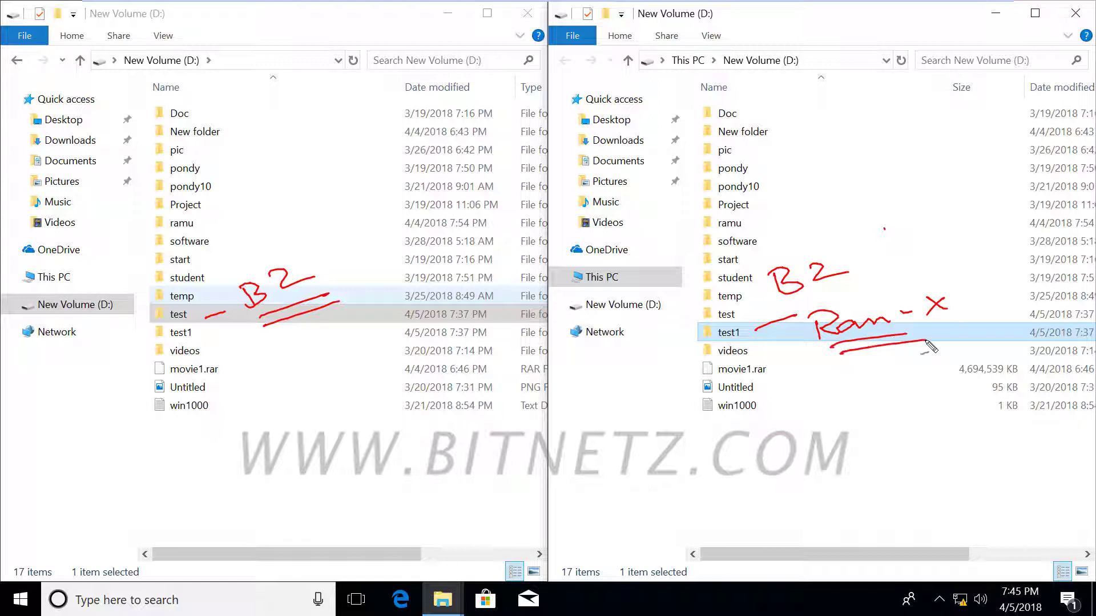
{"action": "key", "text": "Escape"}
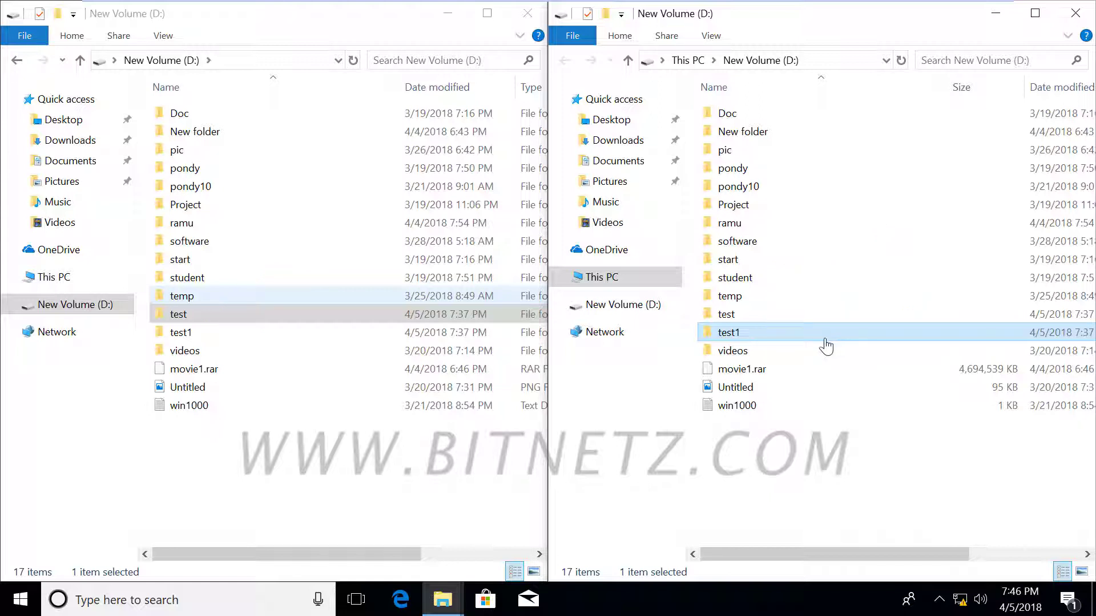
Create a new text document inside the test1 folder, keeping its default name.
{"action": "double_click", "coordinate": [824, 338]}
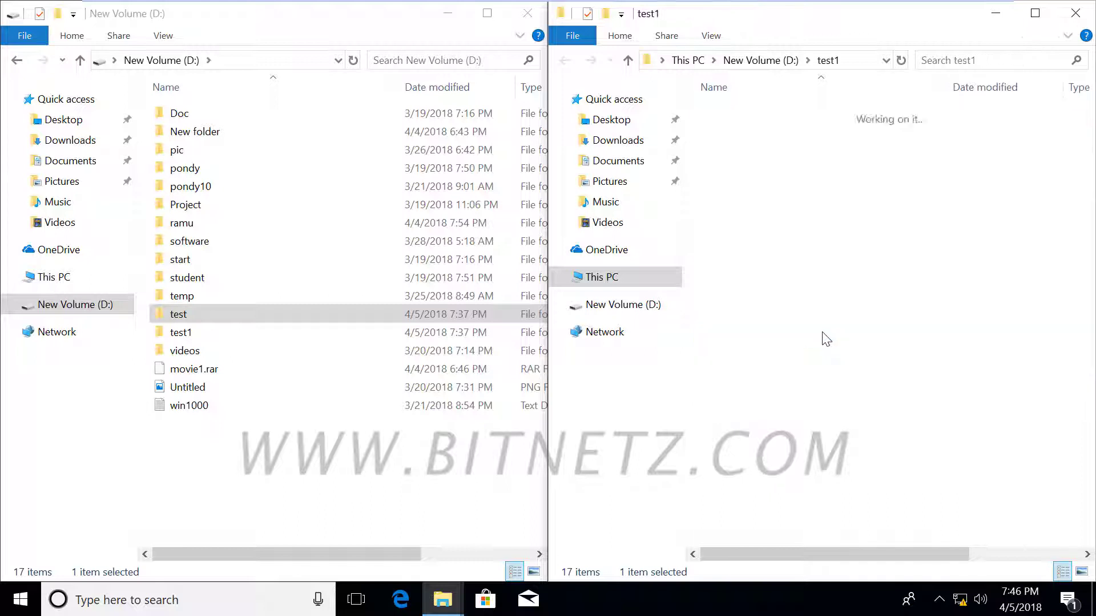
{"action": "right_click", "coordinate": [758, 198]}
{"action": "mouse_move", "coordinate": [843, 384]}
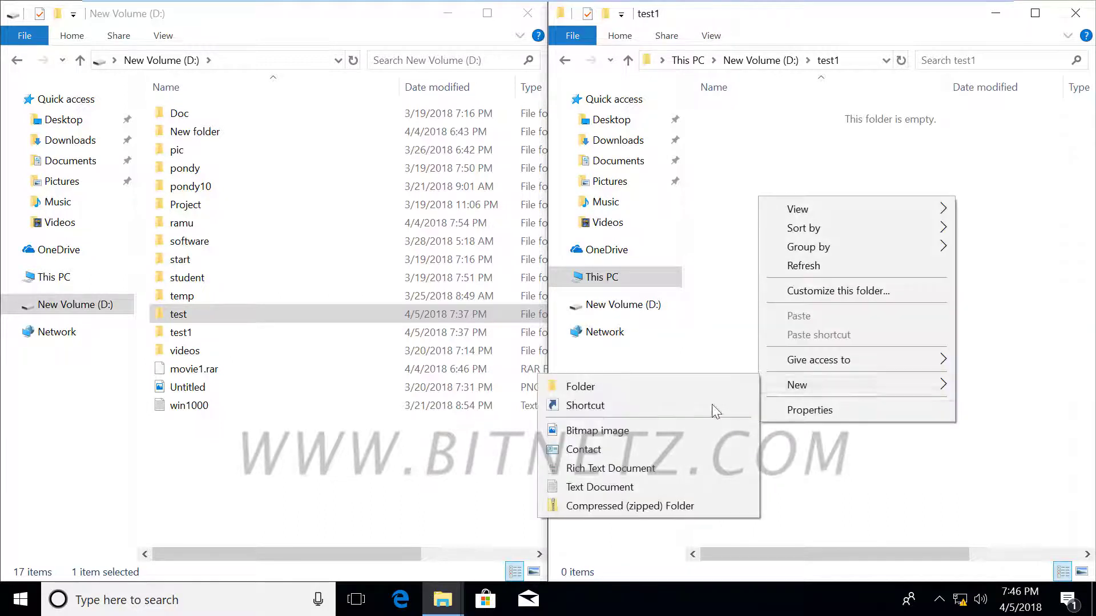
{"action": "left_click", "coordinate": [608, 491]}
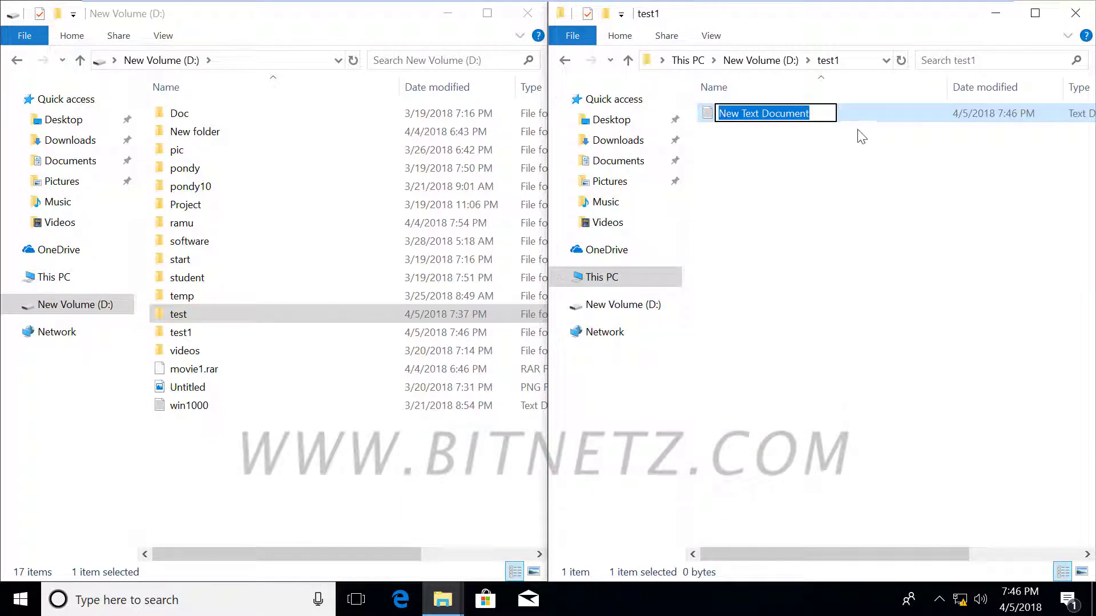
Enter dsdsd in test1's new text document, then close it and save the changes.
{"action": "double_click", "coordinate": [875, 110]}
{"action": "type", "text": "dsdsd"}
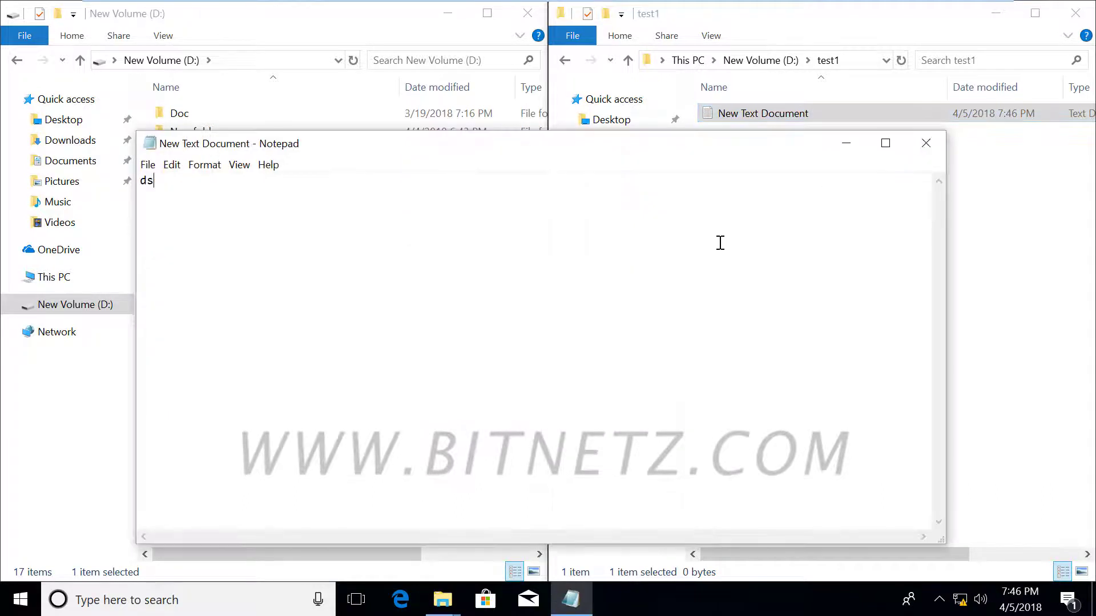
{"action": "left_click", "coordinate": [925, 142]}
{"action": "left_click", "coordinate": [501, 312]}
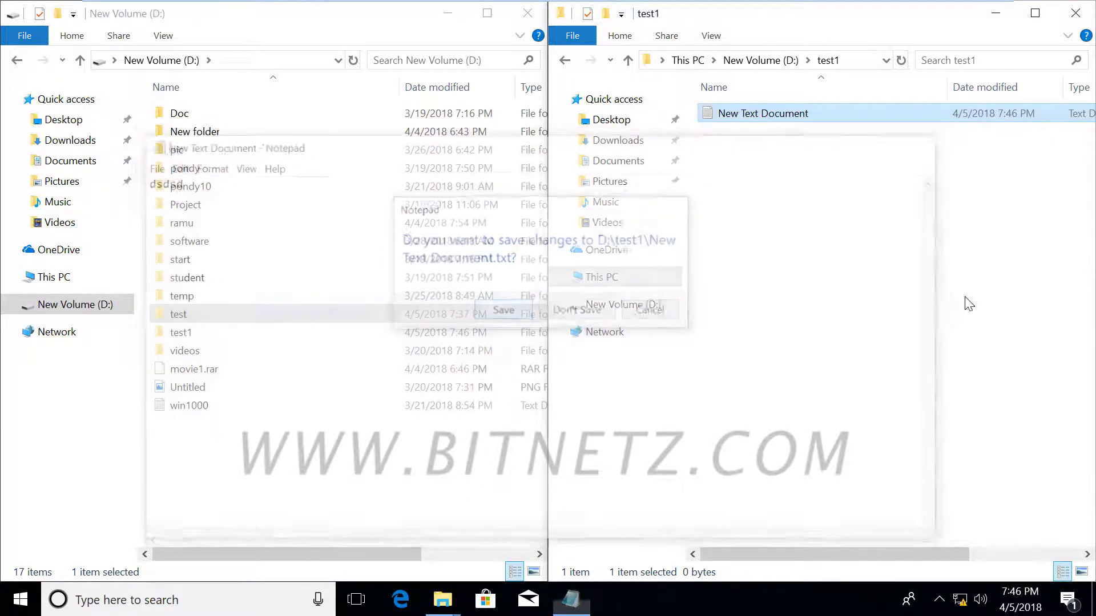
Close both folder windows, switch to the other local user's account, and enter its account password to sign in.
{"action": "left_click", "coordinate": [1075, 14]}
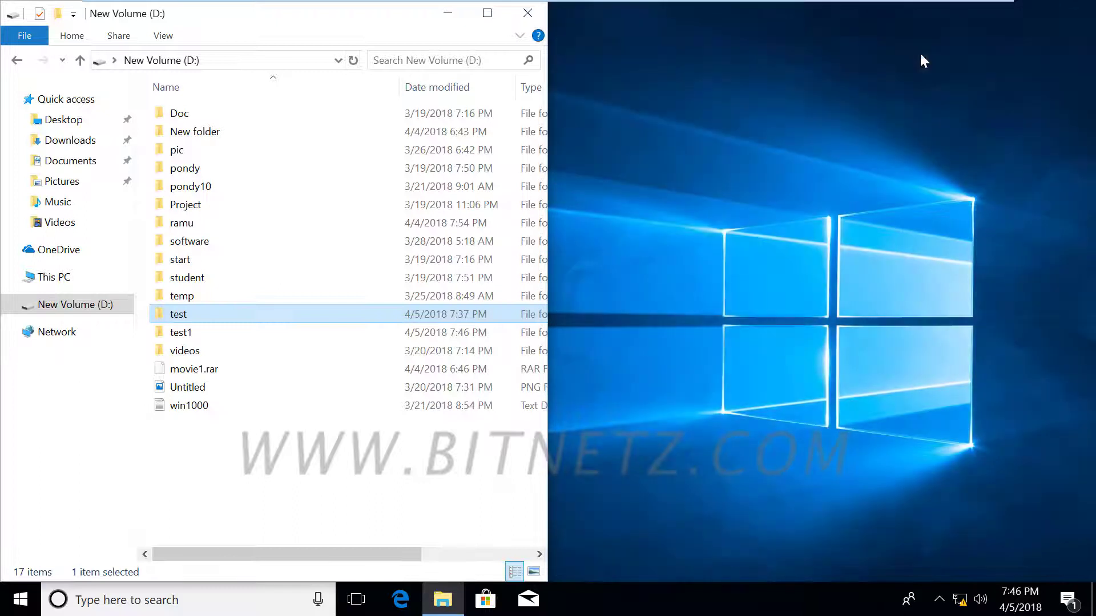
{"action": "left_click", "coordinate": [527, 12]}
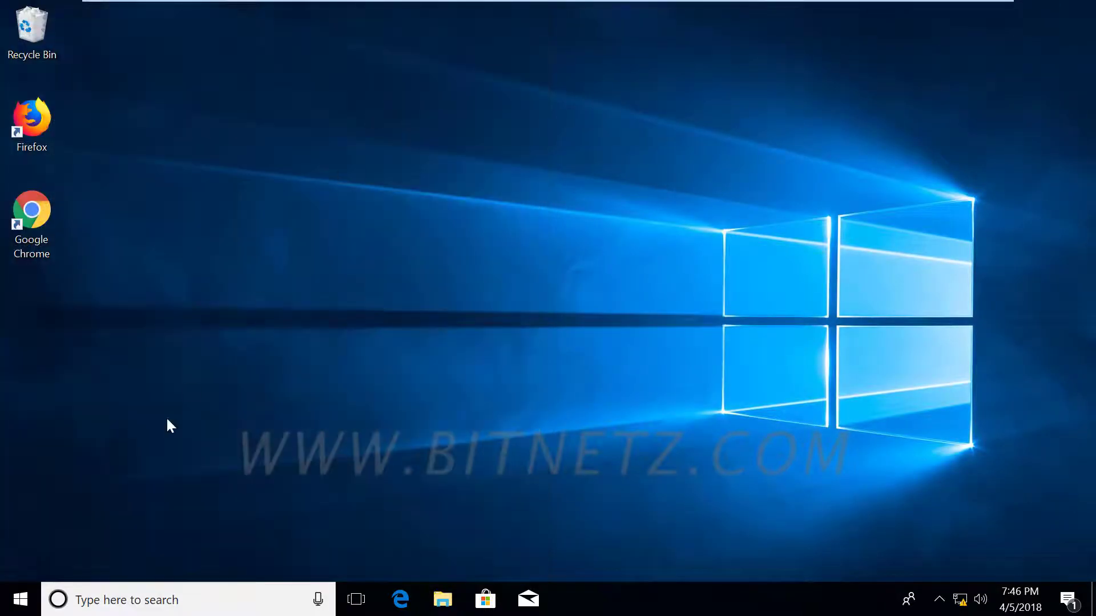
{"action": "key", "text": "super"}
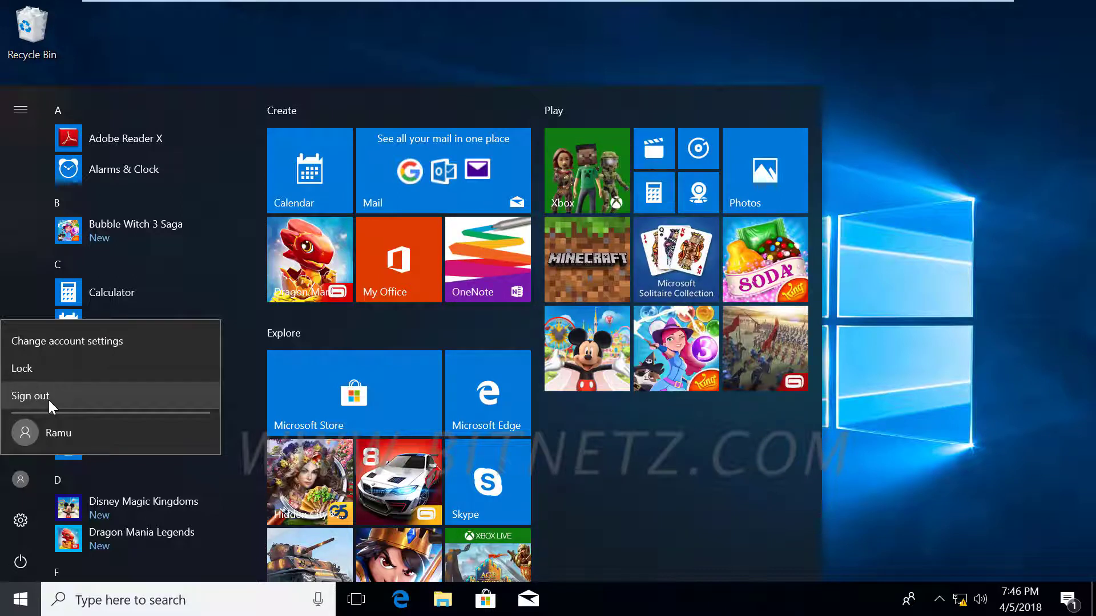
{"action": "left_click", "coordinate": [64, 437]}
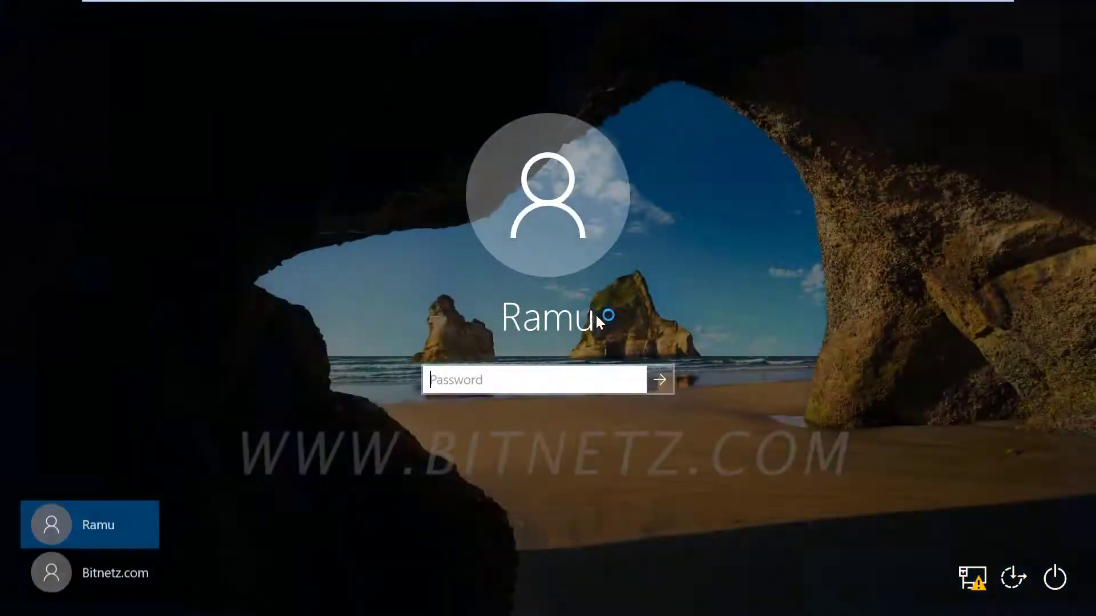
{"action": "type", "text": "•"}
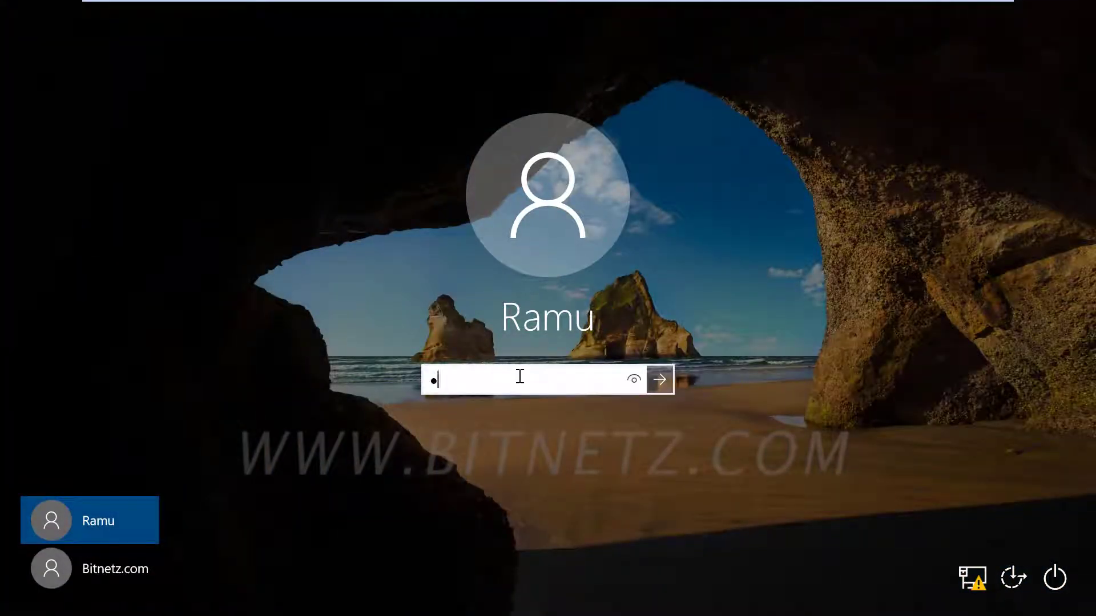
{"action": "key", "text": "Return"}
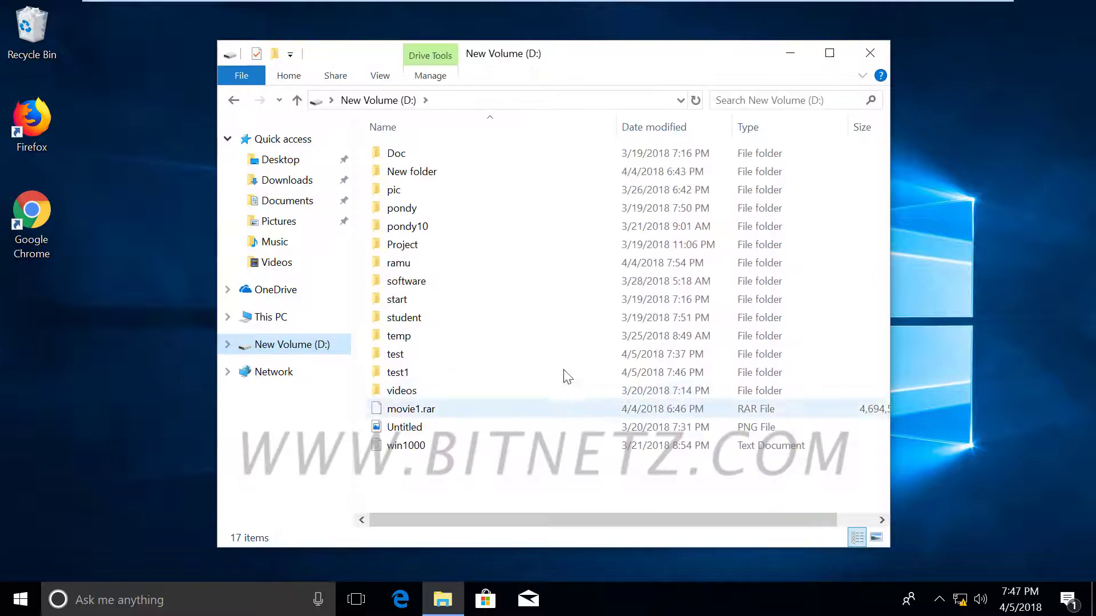
Try to open the test folder on drive D, request access to it, and decline the administrator prompt.
{"action": "double_click", "coordinate": [397, 353]}
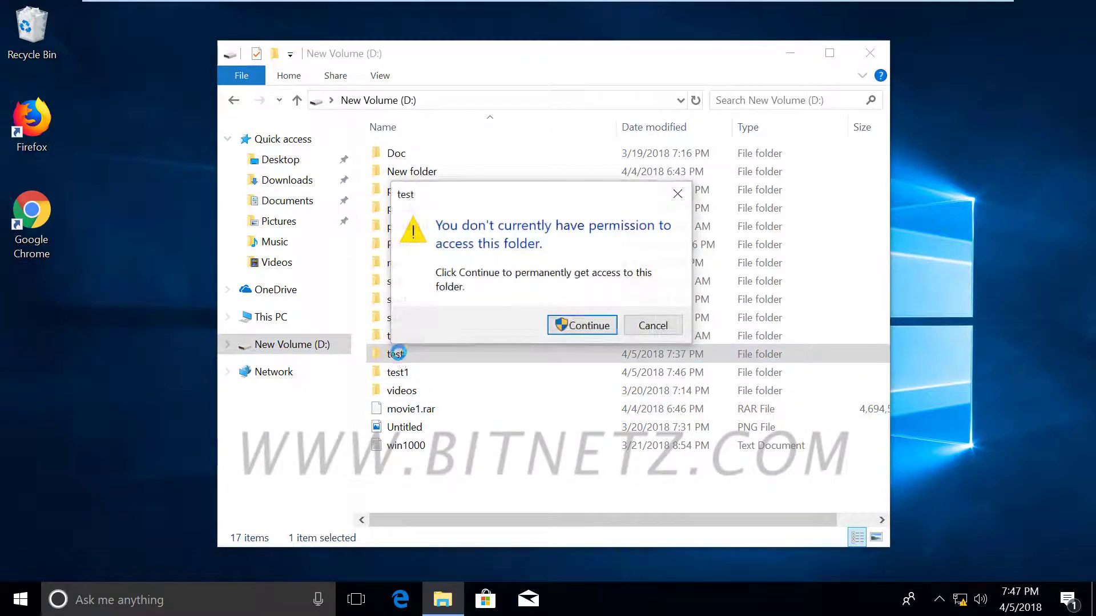
{"action": "left_click", "coordinate": [590, 329]}
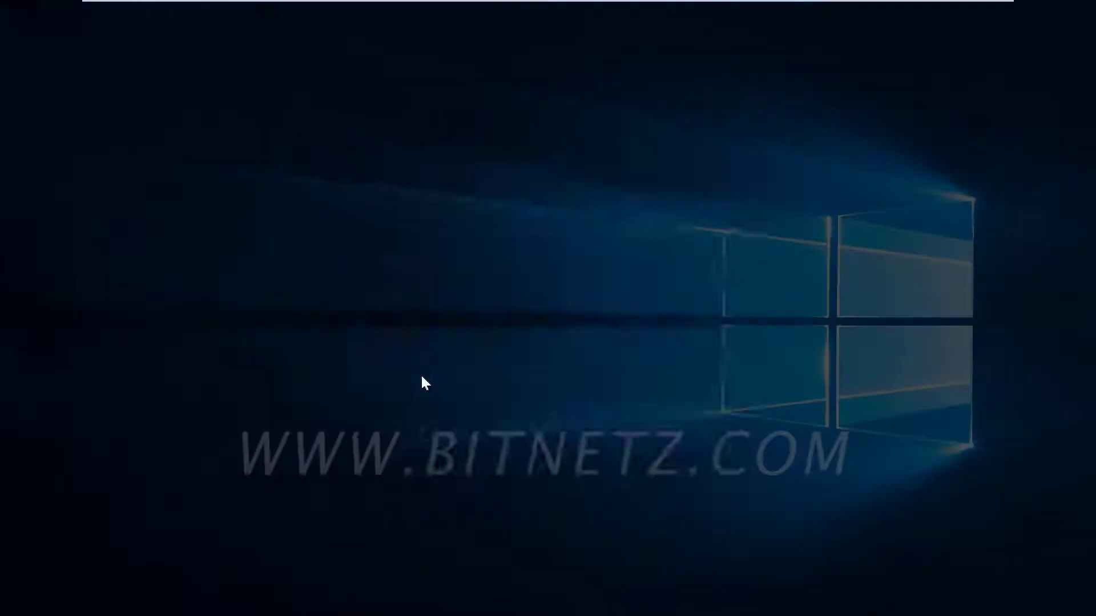
{"action": "left_click", "coordinate": [612, 471]}
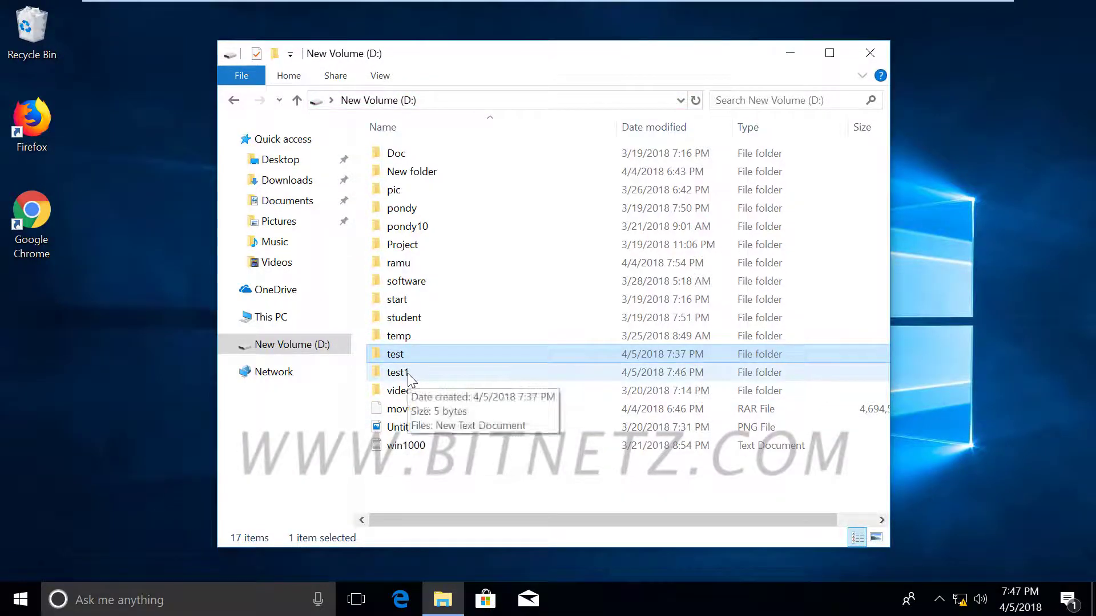
Open the test1 folder, view the contents of its New Text Document, and close the document.
{"action": "double_click", "coordinate": [407, 373]}
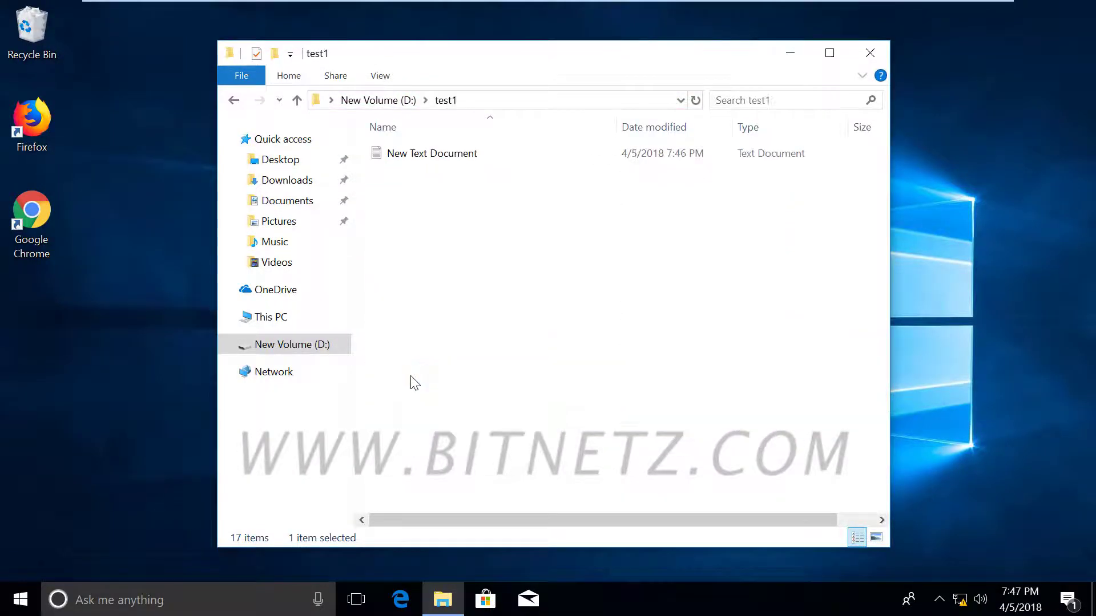
{"action": "double_click", "coordinate": [429, 155]}
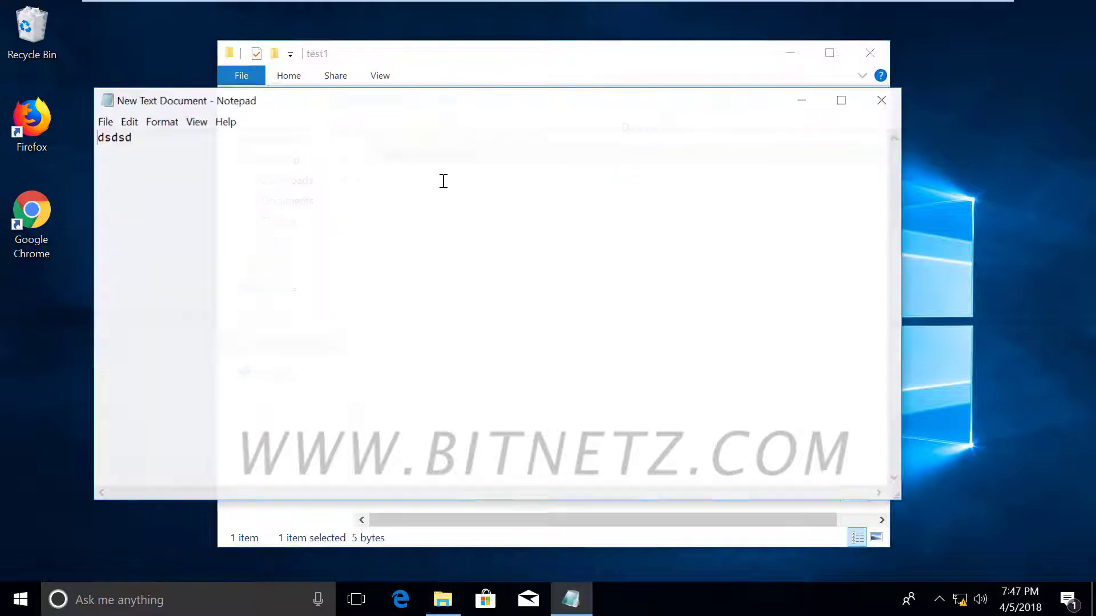
{"action": "left_click", "coordinate": [882, 100]}
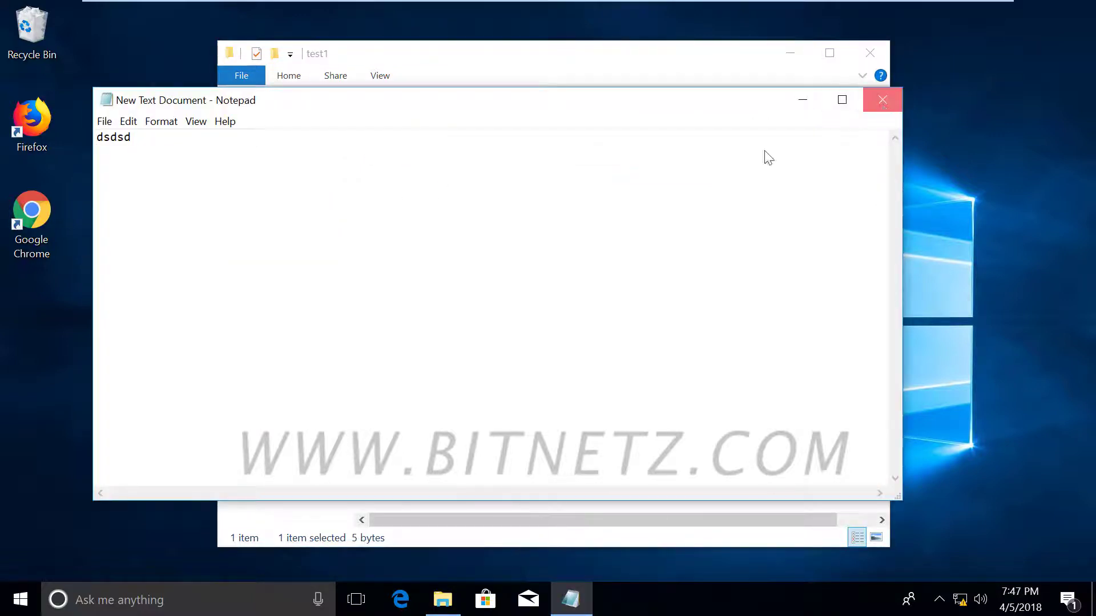
Try to delete New Text Document from test1, and decline the administrator prompt.
{"action": "right_click", "coordinate": [440, 161]}
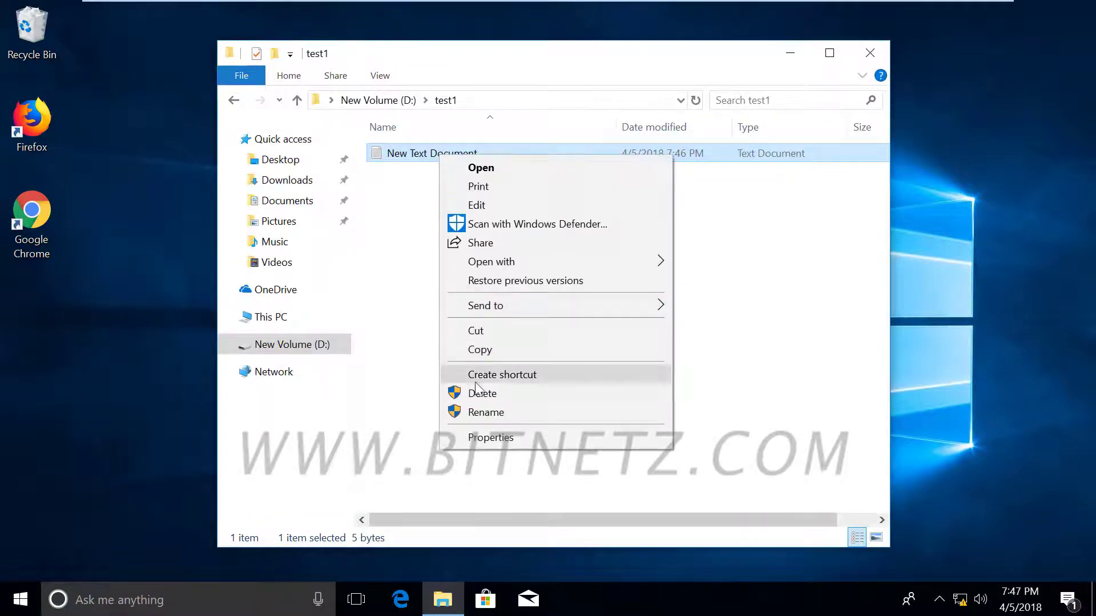
{"action": "left_click", "coordinate": [493, 398]}
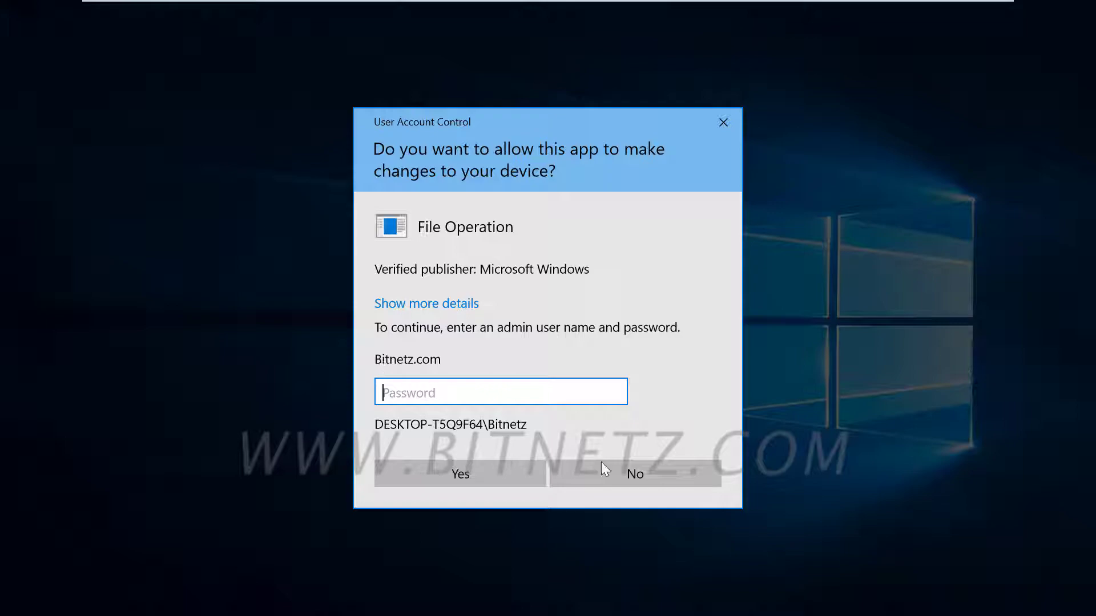
{"action": "left_click", "coordinate": [624, 474]}
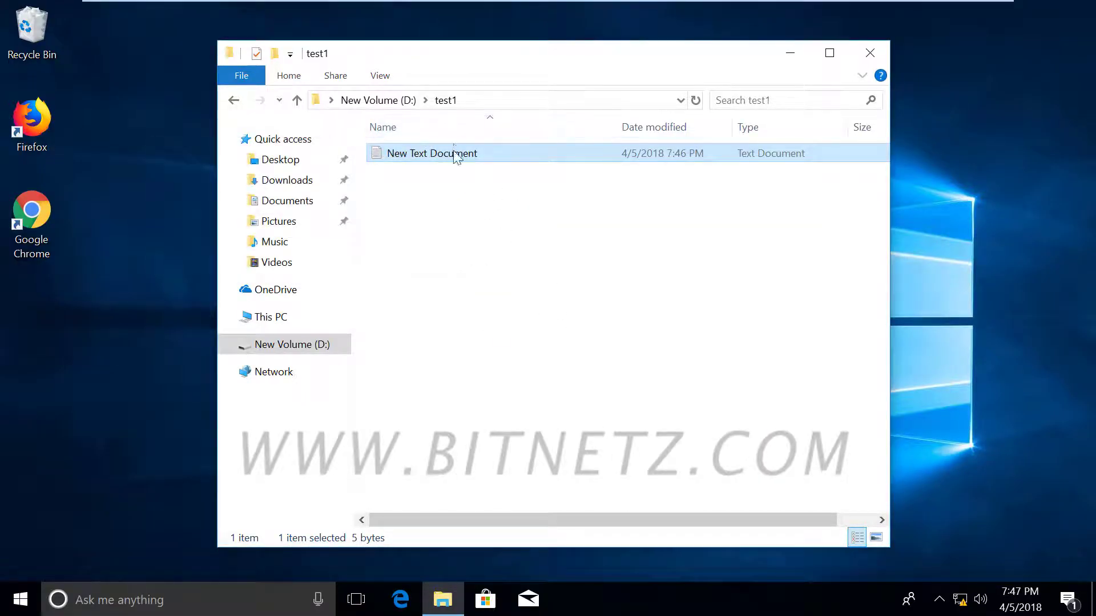
Try to create a new folder inside test1, and decline the administrator prompt.
{"action": "right_click", "coordinate": [474, 219]}
{"action": "mouse_move", "coordinate": [519, 406]}
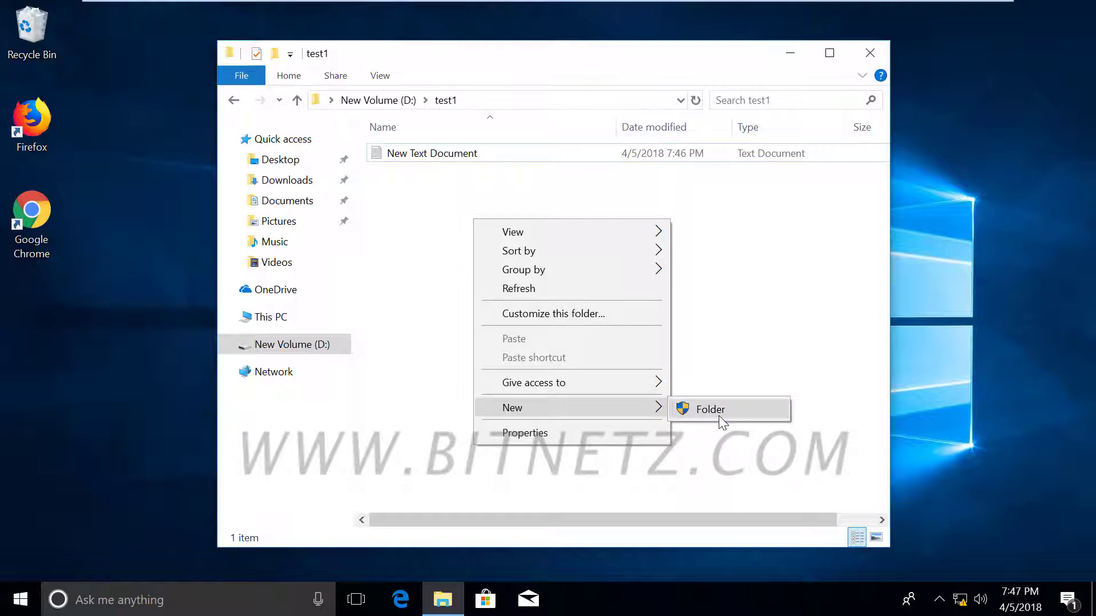
{"action": "left_click", "coordinate": [718, 413]}
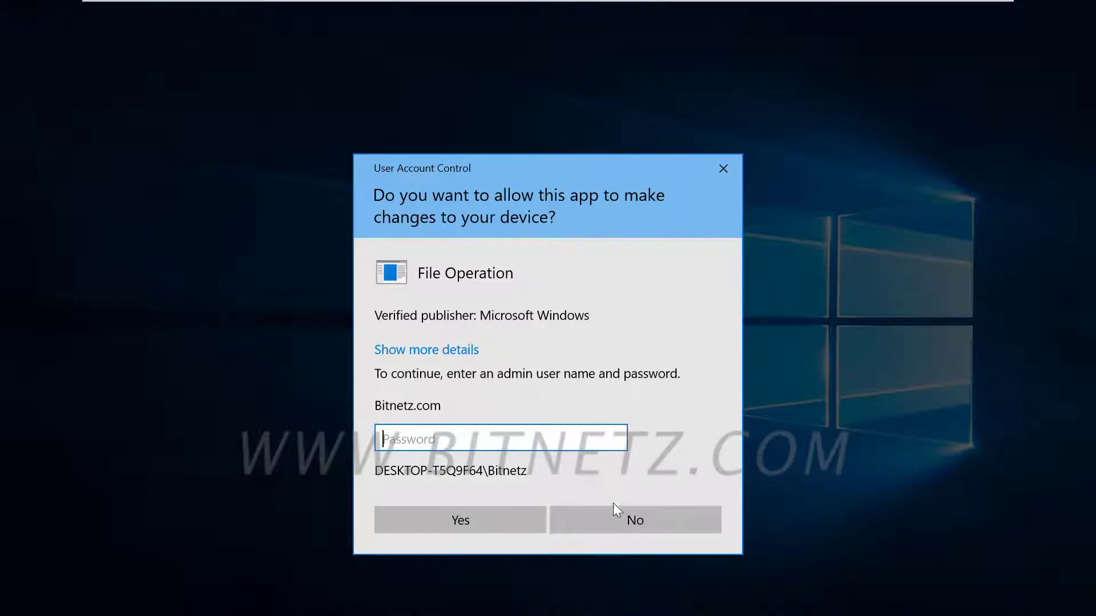
{"action": "left_click", "coordinate": [628, 522]}
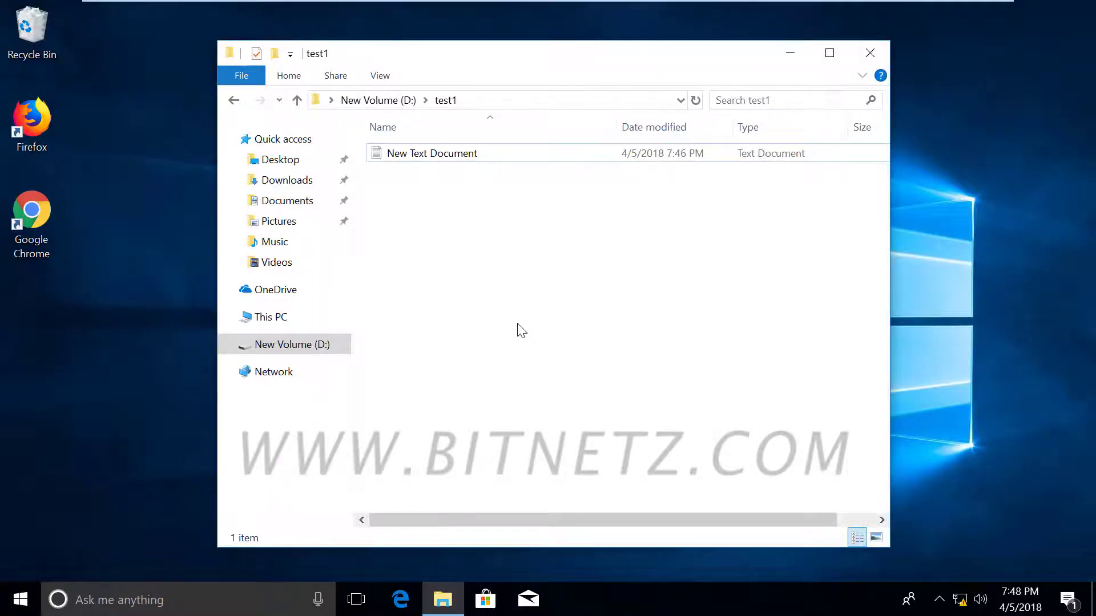
Return to the root of drive D and create a new folder named ramu1.
{"action": "left_click", "coordinate": [387, 100]}
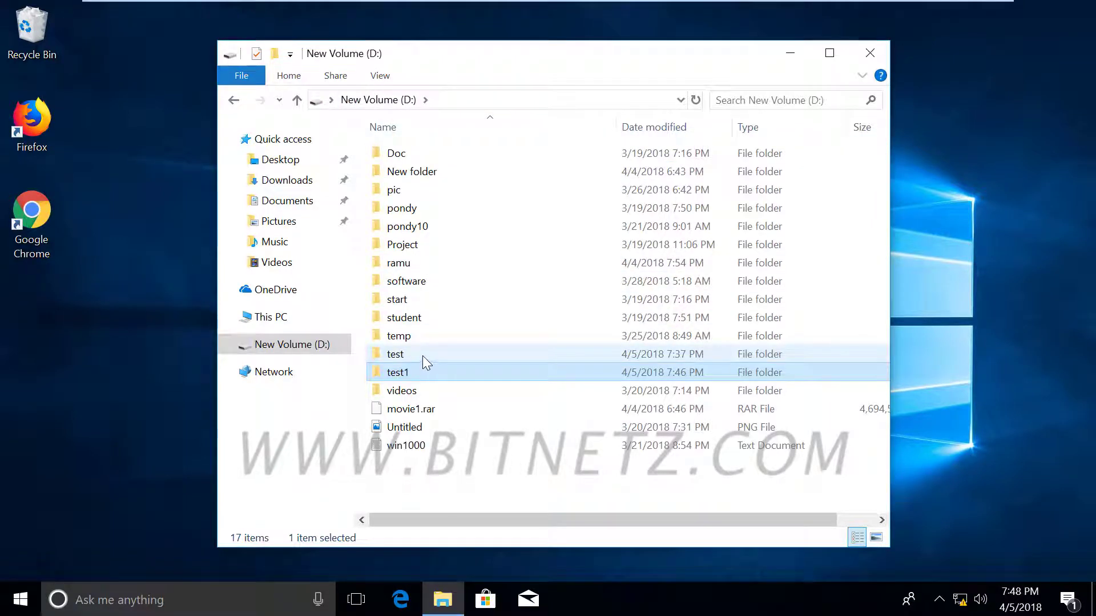
{"action": "right_click", "coordinate": [469, 493]}
{"action": "mouse_move", "coordinate": [505, 449]}
{"action": "left_click", "coordinate": [705, 451]}
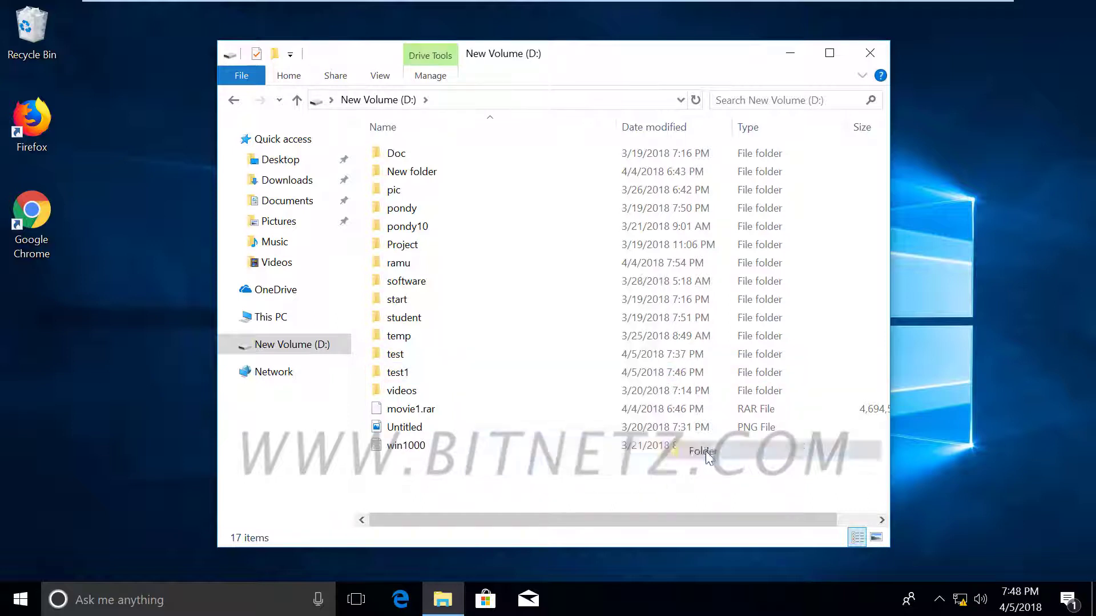
{"action": "type", "text": "ram"}
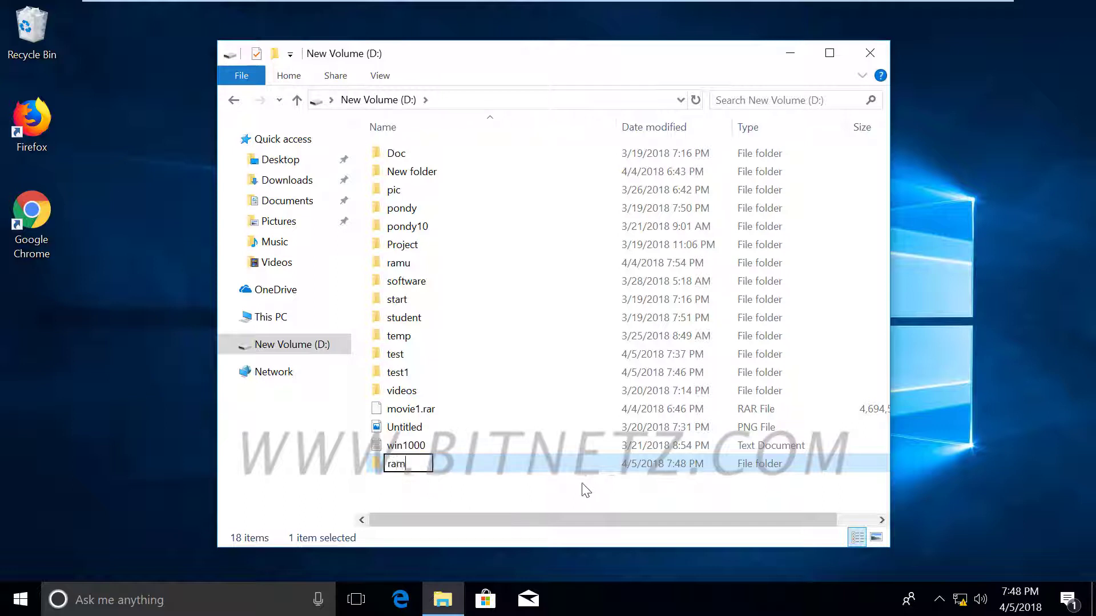
{"action": "type", "text": "u1"}
{"action": "key", "text": "Return"}
Create a text document with its default name inside the ramu1 folder and open it.
{"action": "double_click", "coordinate": [504, 467]}
{"action": "right_click", "coordinate": [414, 297]}
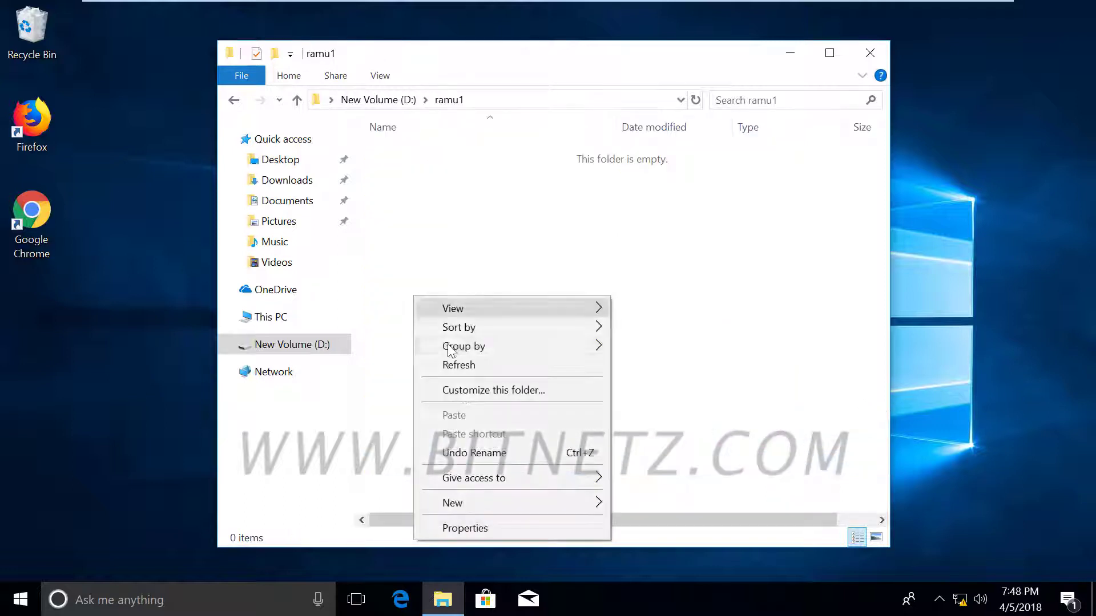
{"action": "mouse_move", "coordinate": [570, 503]}
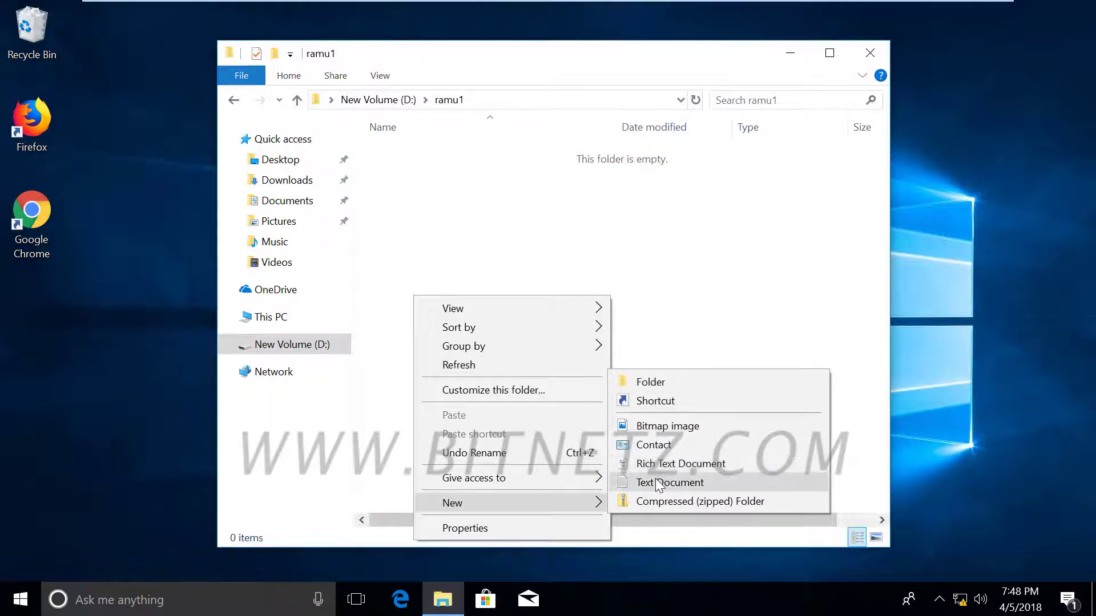
{"action": "left_click", "coordinate": [662, 482]}
{"action": "double_click", "coordinate": [573, 155]}
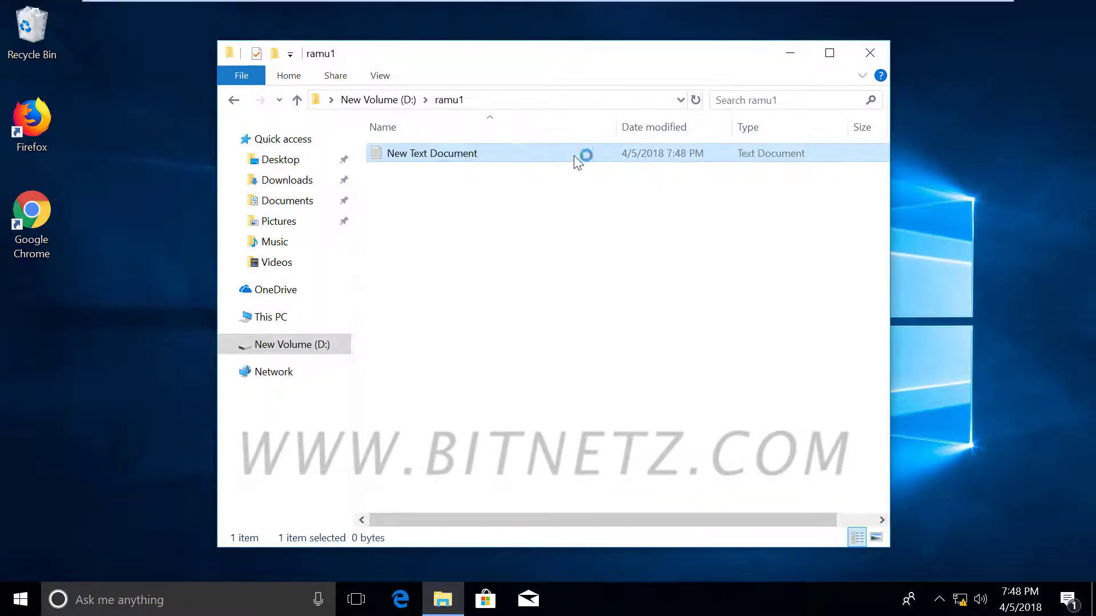
Enter "dsfdf" in the new text document in ramu1 and save it while closing.
{"action": "type", "text": "dsfdf"}
{"action": "key", "text": "alt+F4"}
{"action": "left_click", "coordinate": [571, 311]}
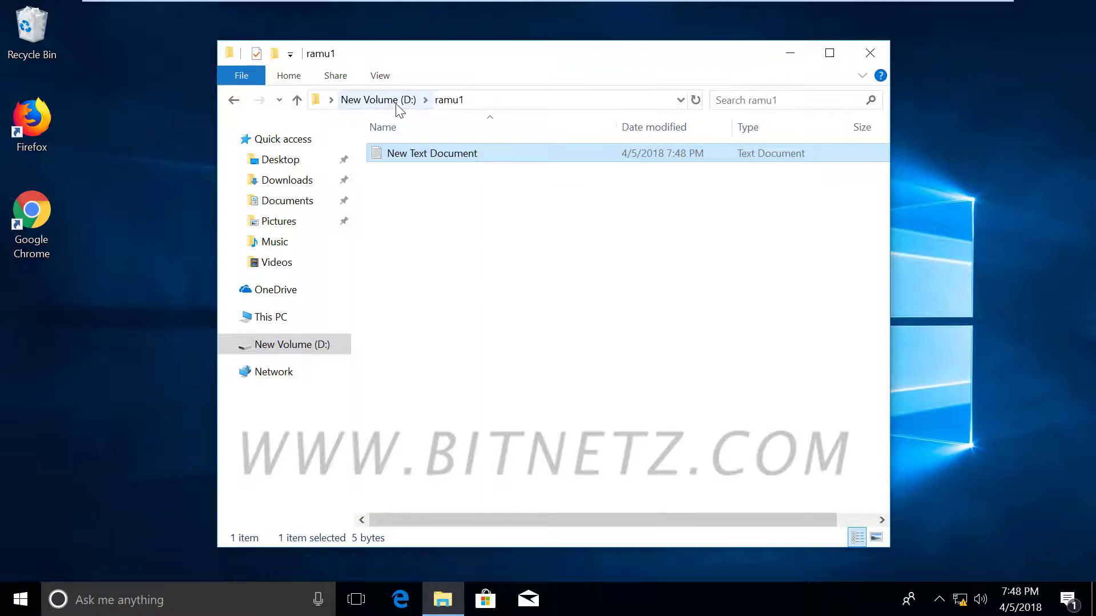
Disable inheritance on the ramu1 folder in drive D, converting its inherited permissions into explicit ones.
{"action": "left_click", "coordinate": [399, 103]}
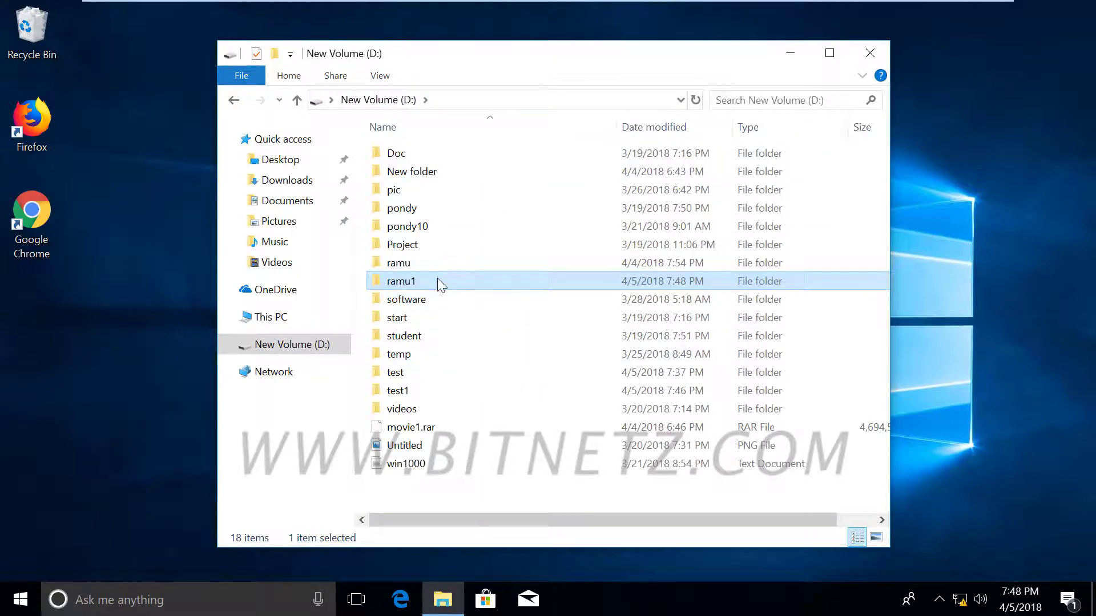
{"action": "right_click", "coordinate": [437, 278]}
{"action": "left_click", "coordinate": [491, 569]}
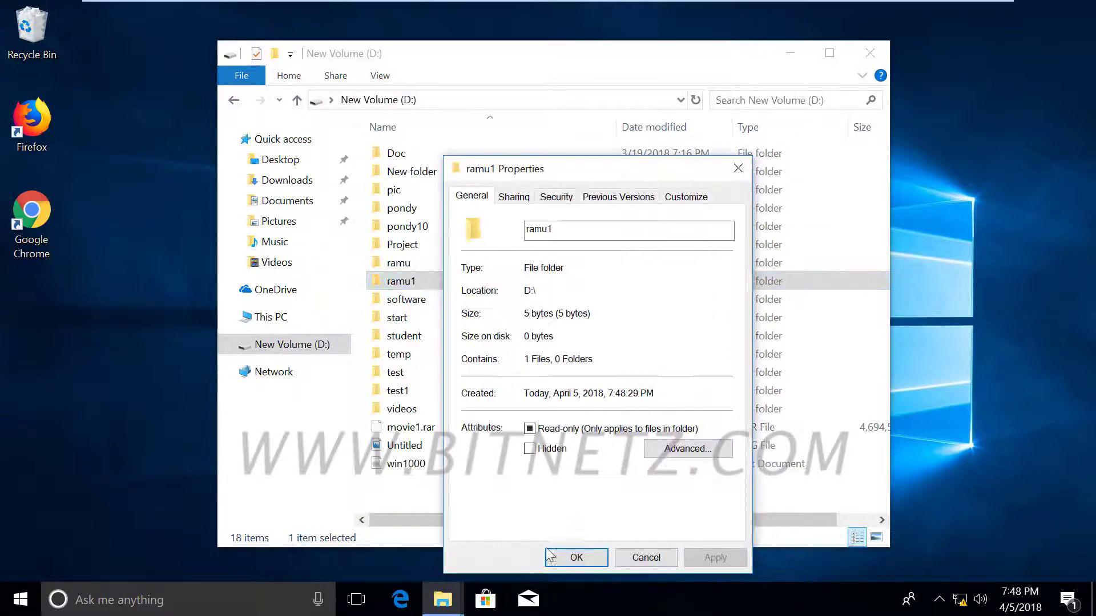
{"action": "left_click", "coordinate": [553, 197]}
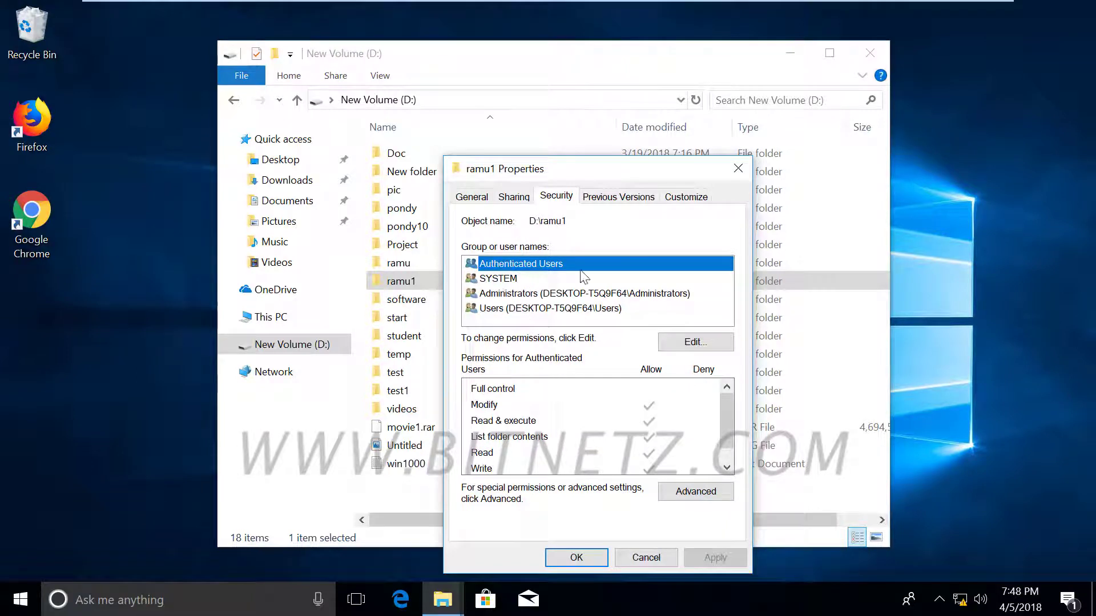
{"action": "left_click", "coordinate": [504, 294]}
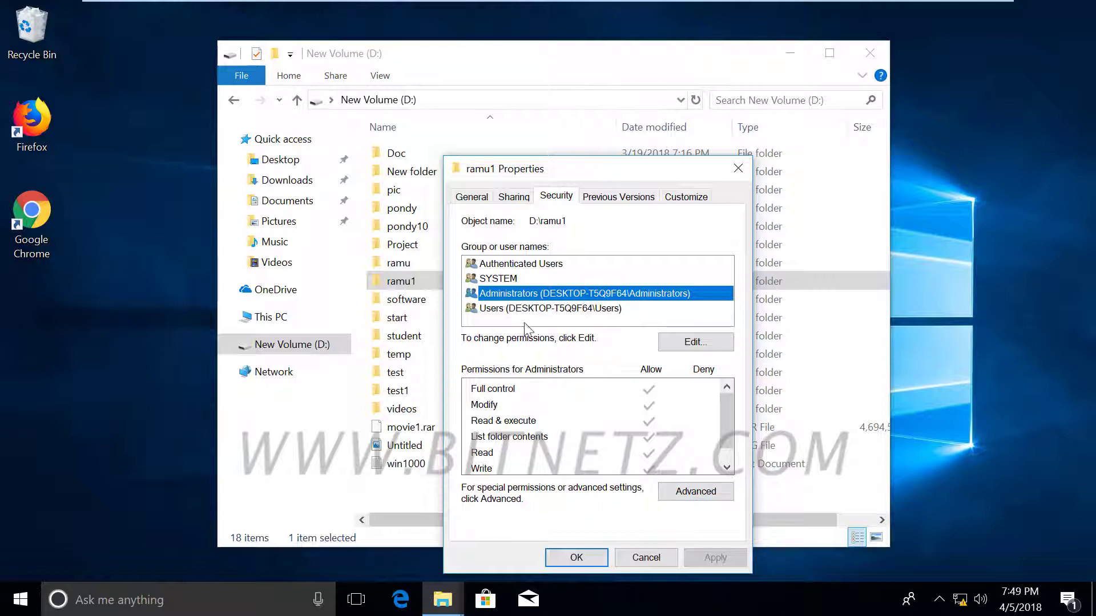
{"action": "left_click", "coordinate": [686, 494]}
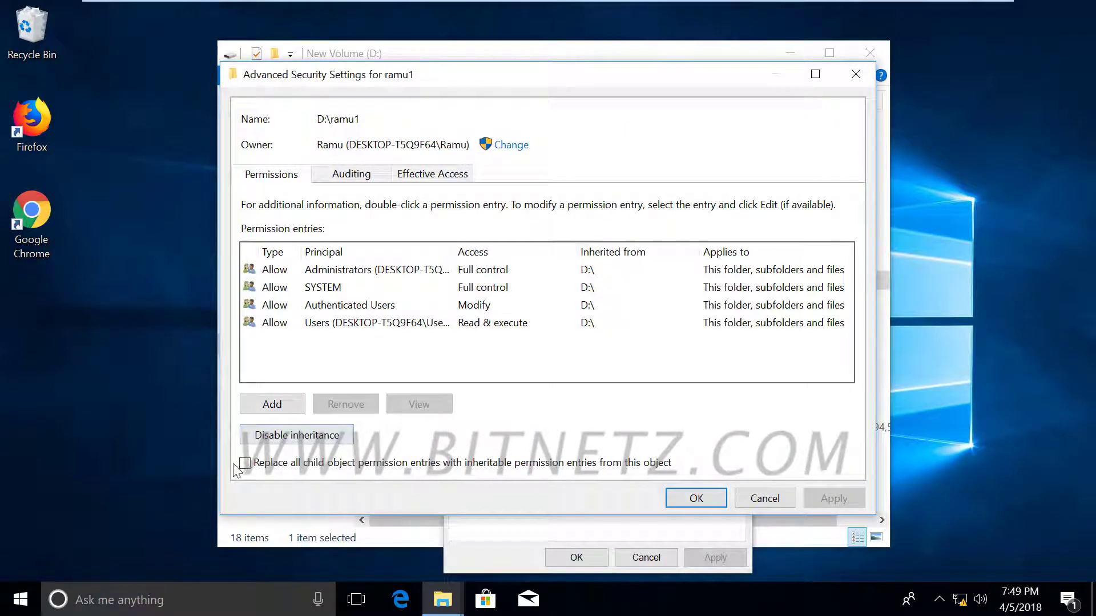
{"action": "left_click", "coordinate": [297, 435]}
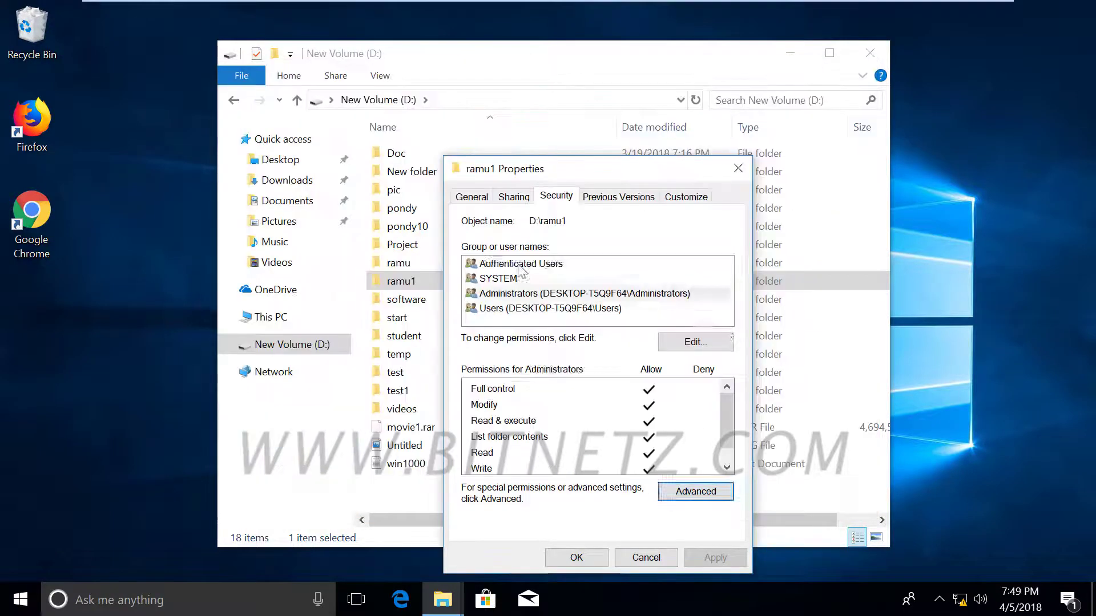
Remove Authenticated Users, Administrators and Users from the permissions of the ramu1 folder.
{"action": "left_click", "coordinate": [695, 342]}
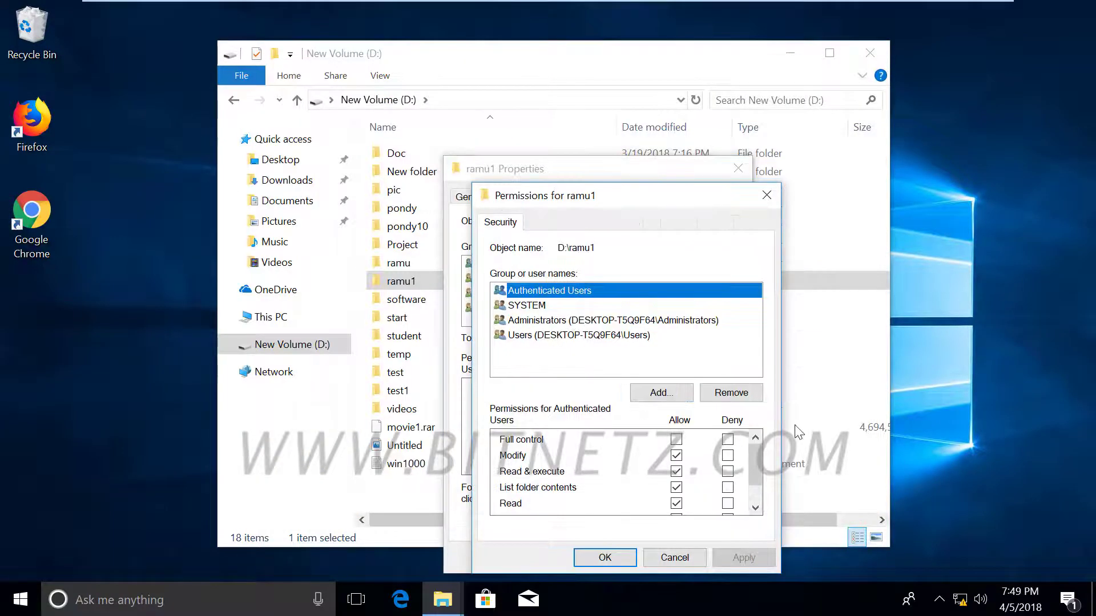
{"action": "left_click", "coordinate": [731, 394]}
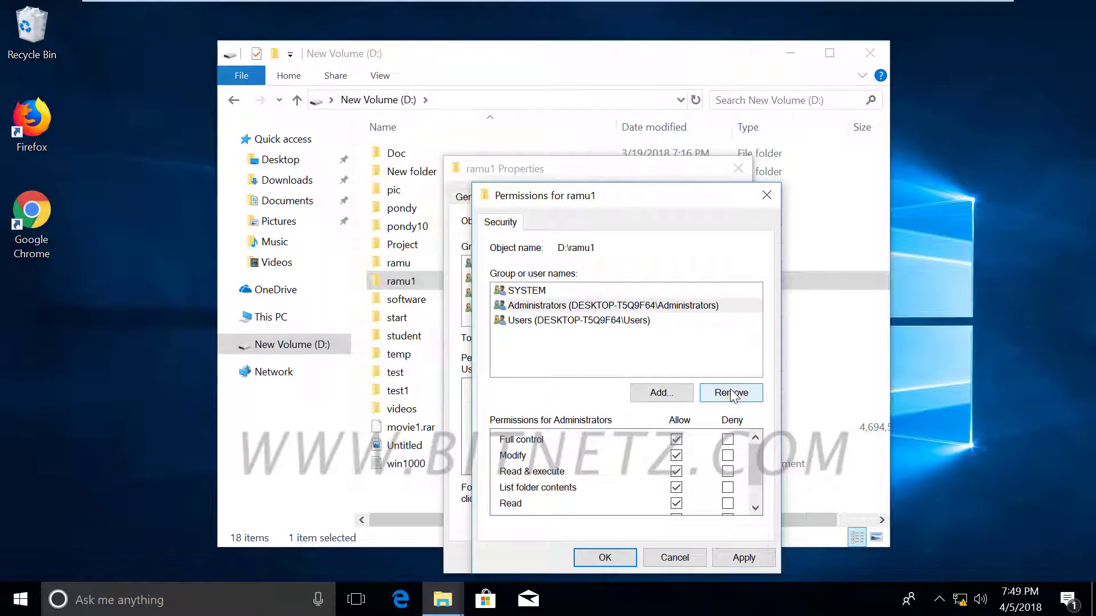
{"action": "left_click", "coordinate": [731, 393]}
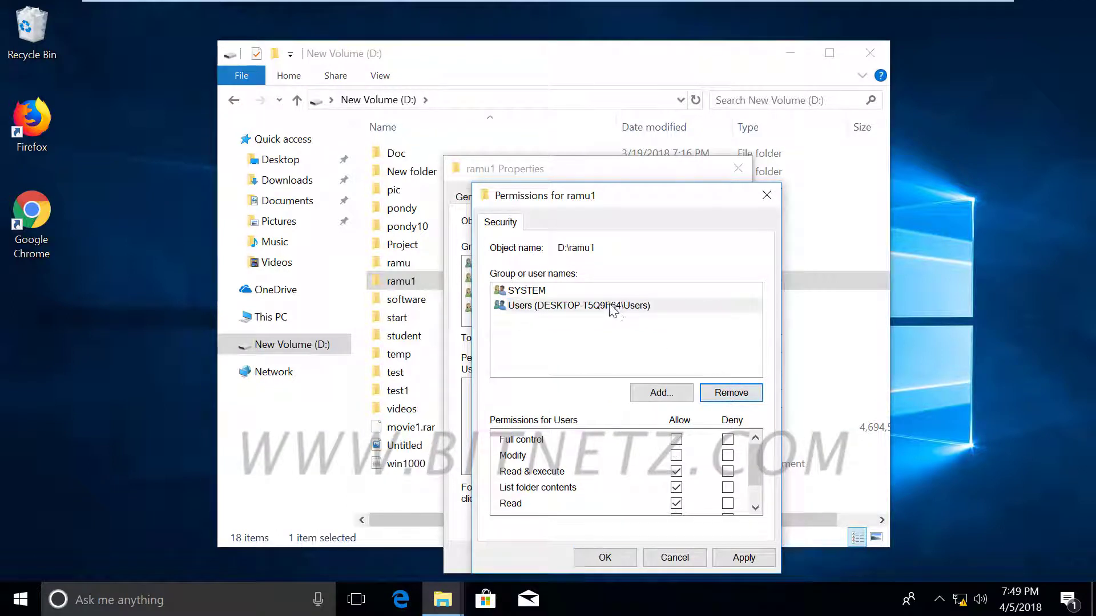
{"action": "left_click", "coordinate": [638, 308]}
{"action": "left_click", "coordinate": [726, 392]}
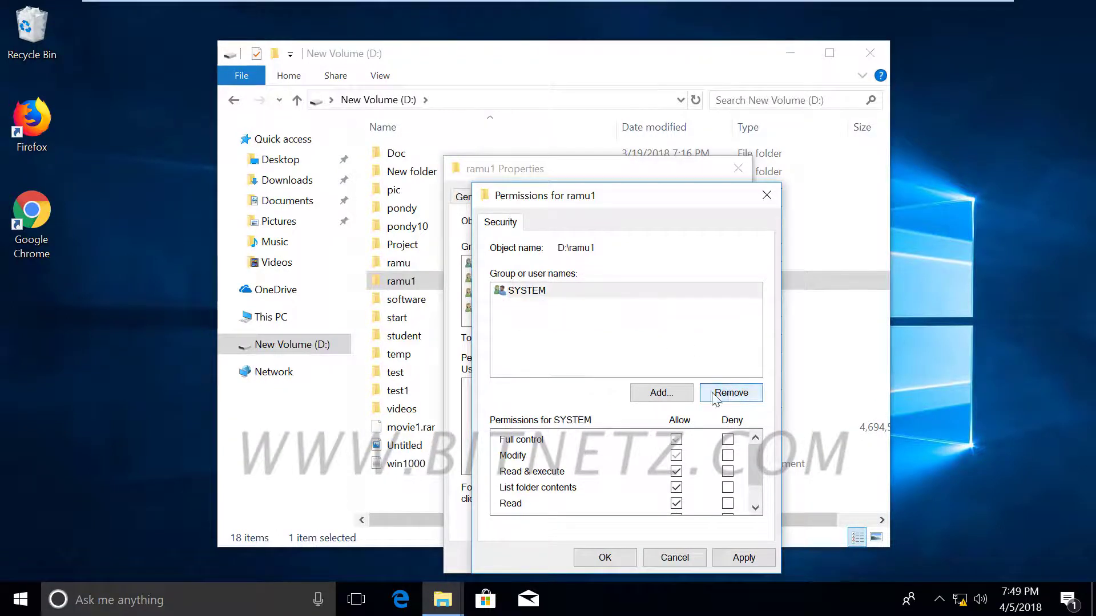
Add the folder owner's local user account to ramu1's permissions, allow it Modify, and apply the changes.
{"action": "left_click", "coordinate": [660, 395]}
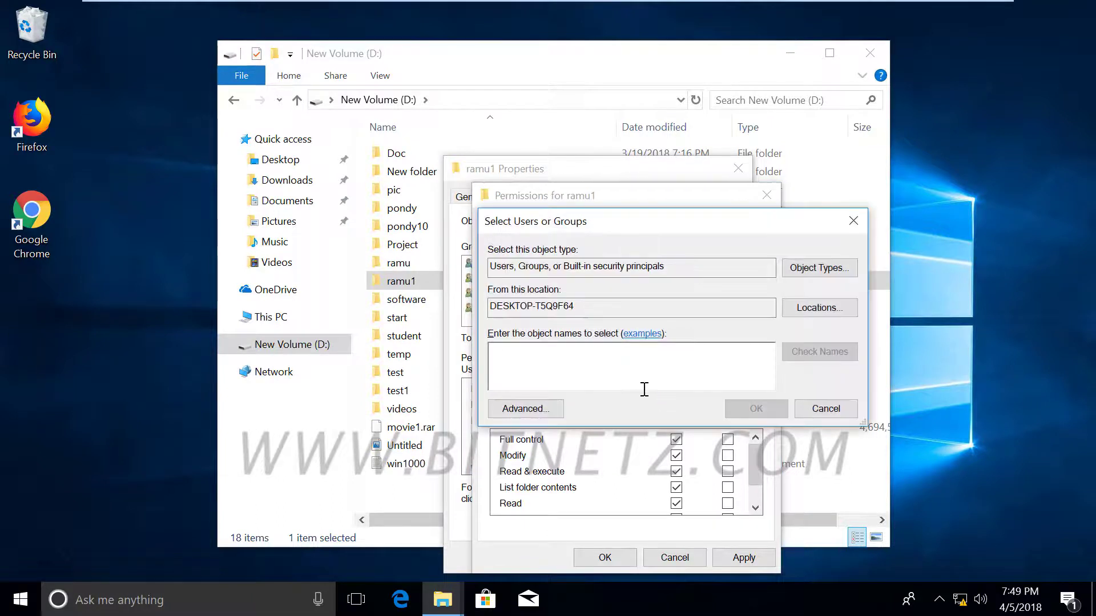
{"action": "type", "text": "ramu"}
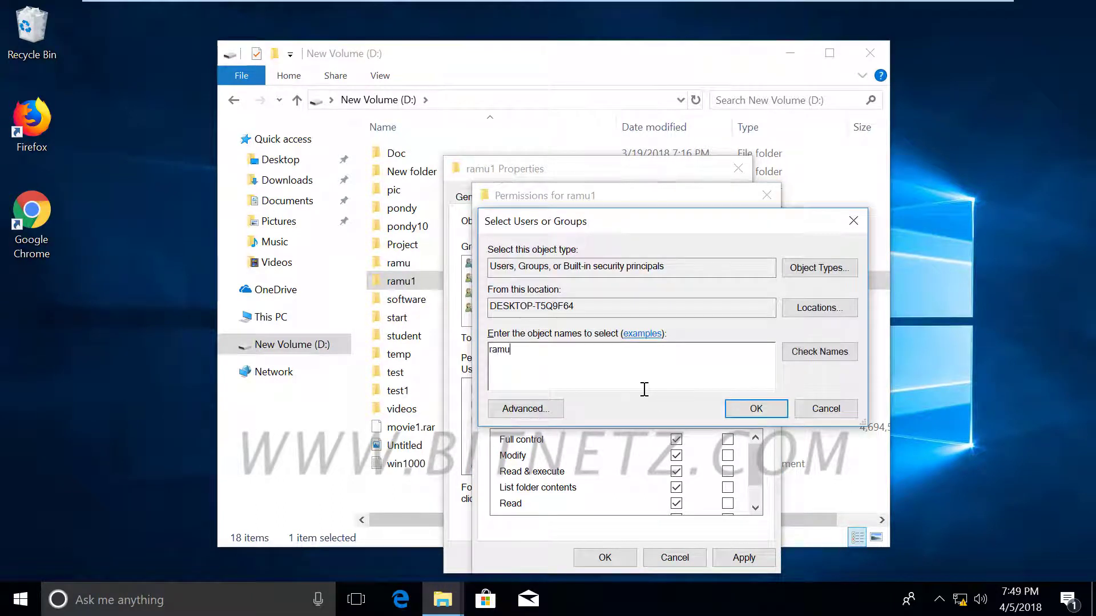
{"action": "left_click", "coordinate": [806, 353]}
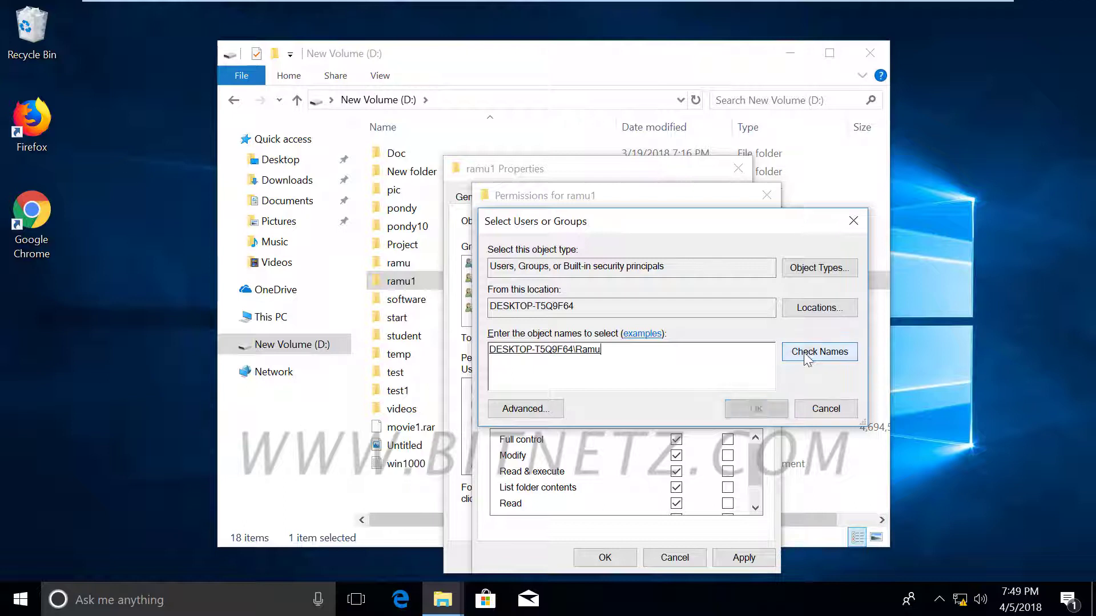
{"action": "left_click", "coordinate": [756, 408]}
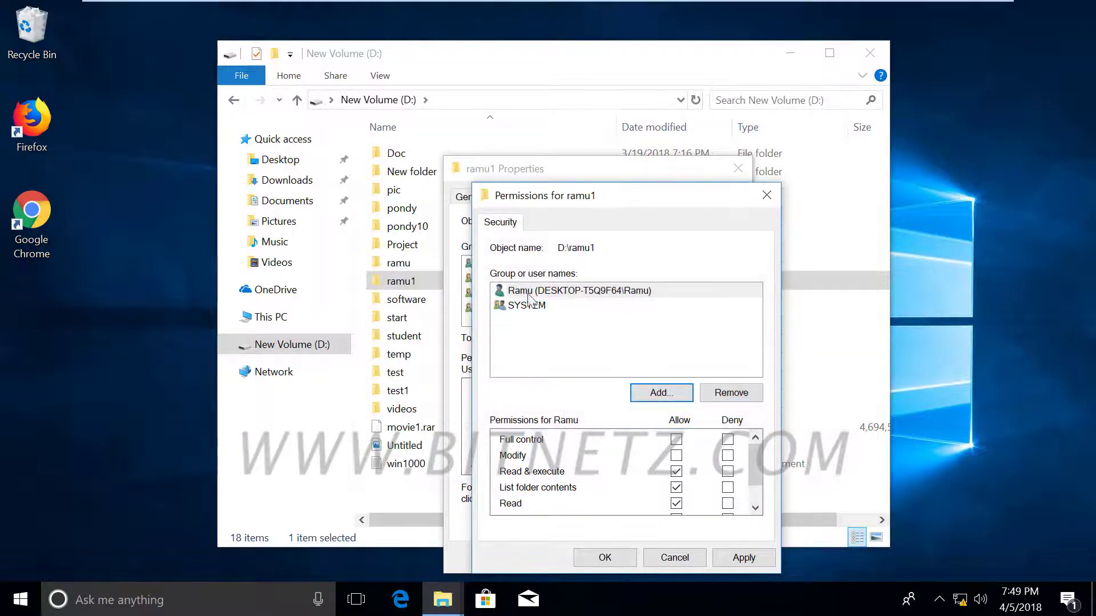
{"action": "left_click", "coordinate": [536, 296]}
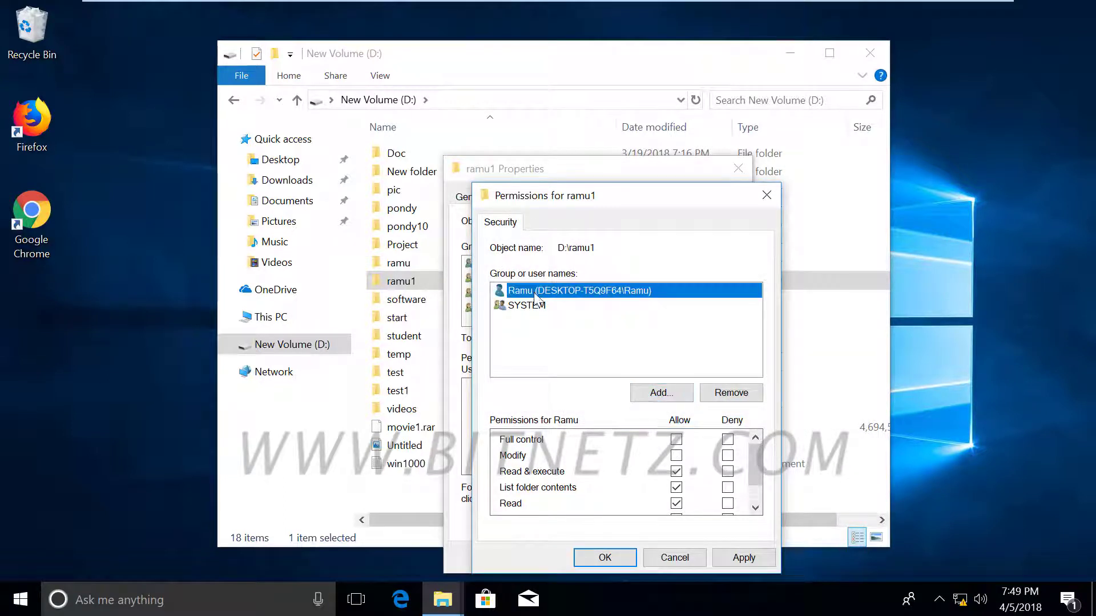
{"action": "left_click", "coordinate": [676, 455]}
{"action": "left_click", "coordinate": [605, 557]}
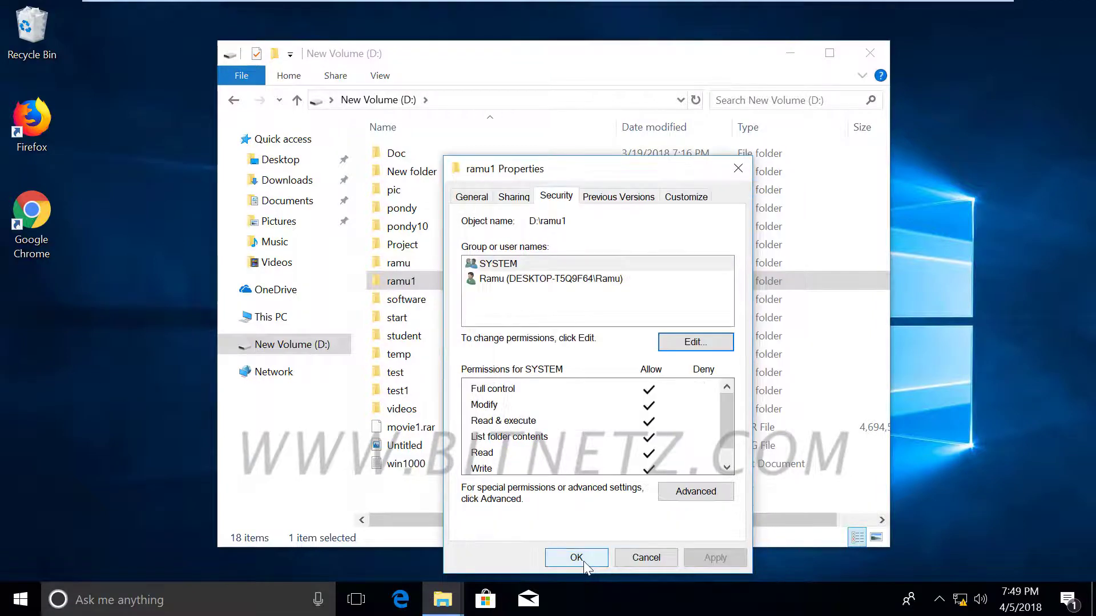
{"action": "left_click", "coordinate": [583, 561]}
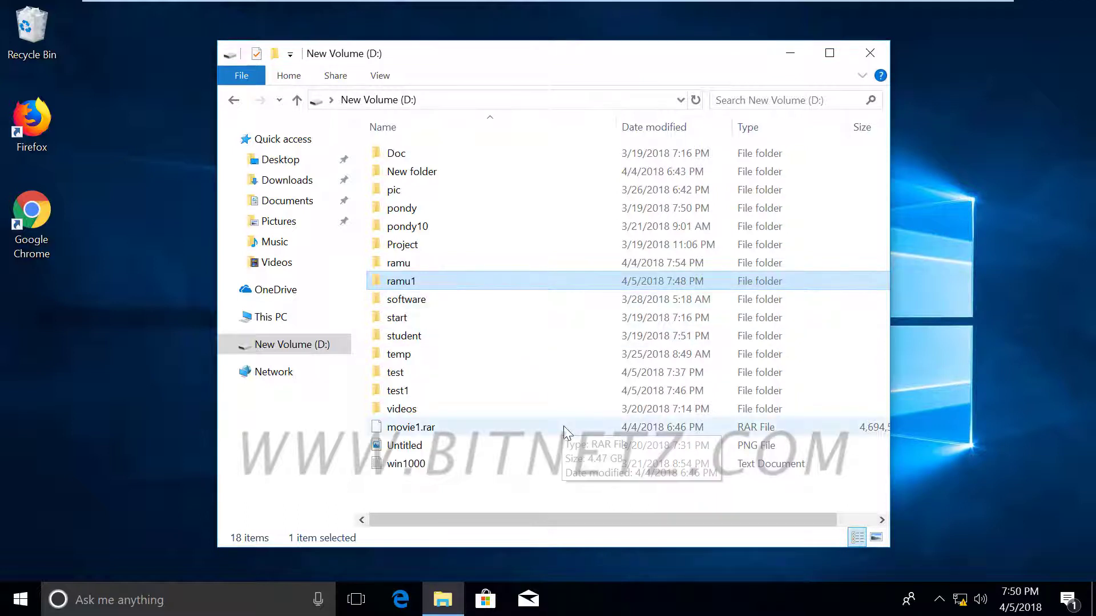
Try to view the test folder's advanced security settings with administrative permissions, decline the administrator prompt, and close its properties.
{"action": "right_click", "coordinate": [406, 372]}
{"action": "left_click", "coordinate": [448, 361]}
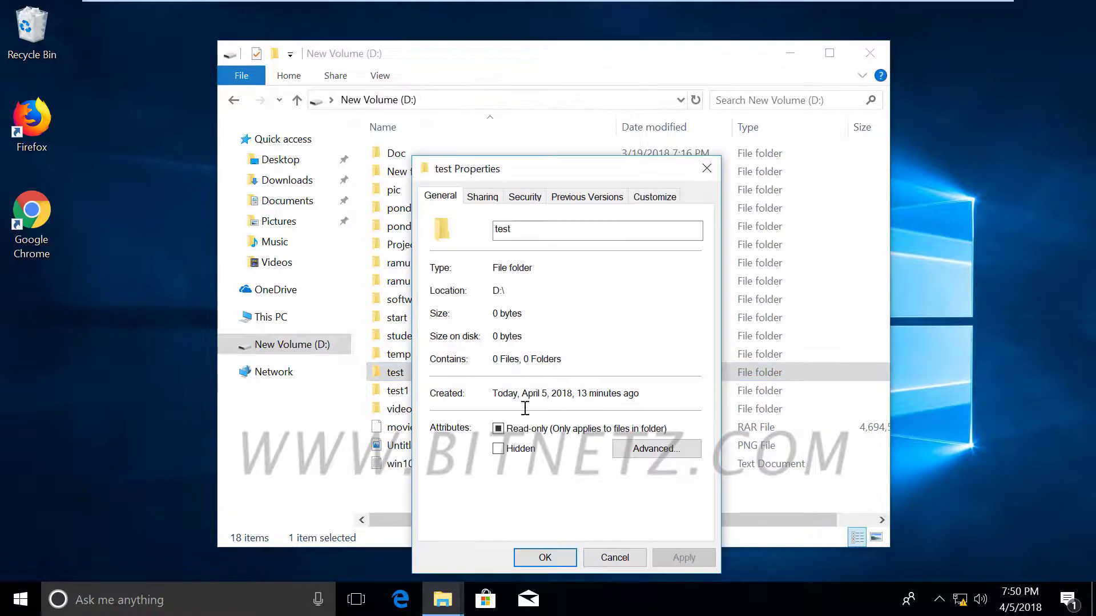
{"action": "left_click", "coordinate": [517, 201]}
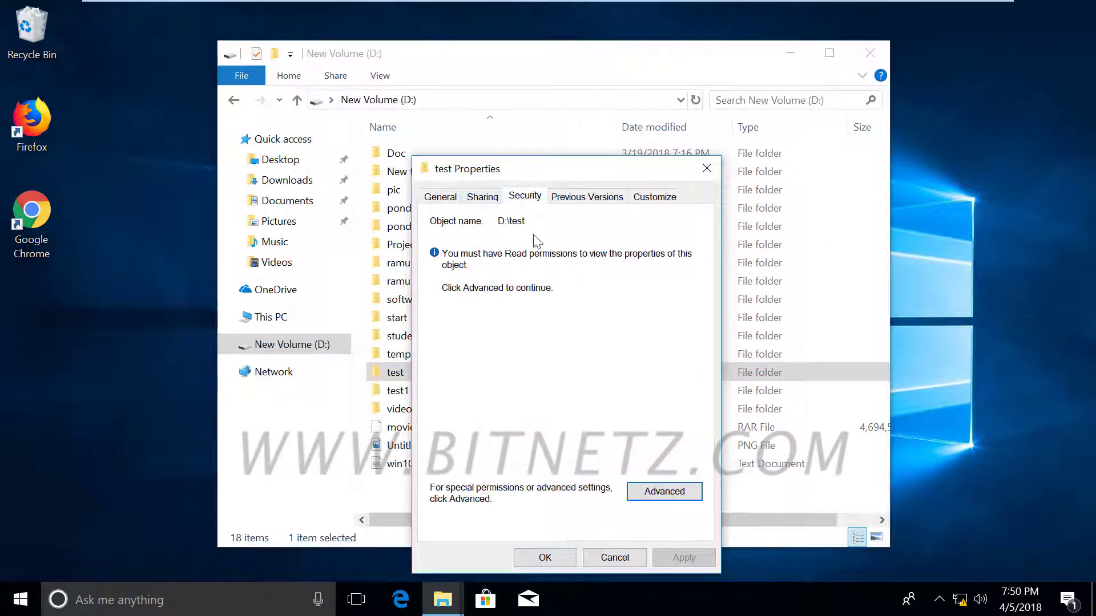
{"action": "left_click", "coordinate": [656, 492]}
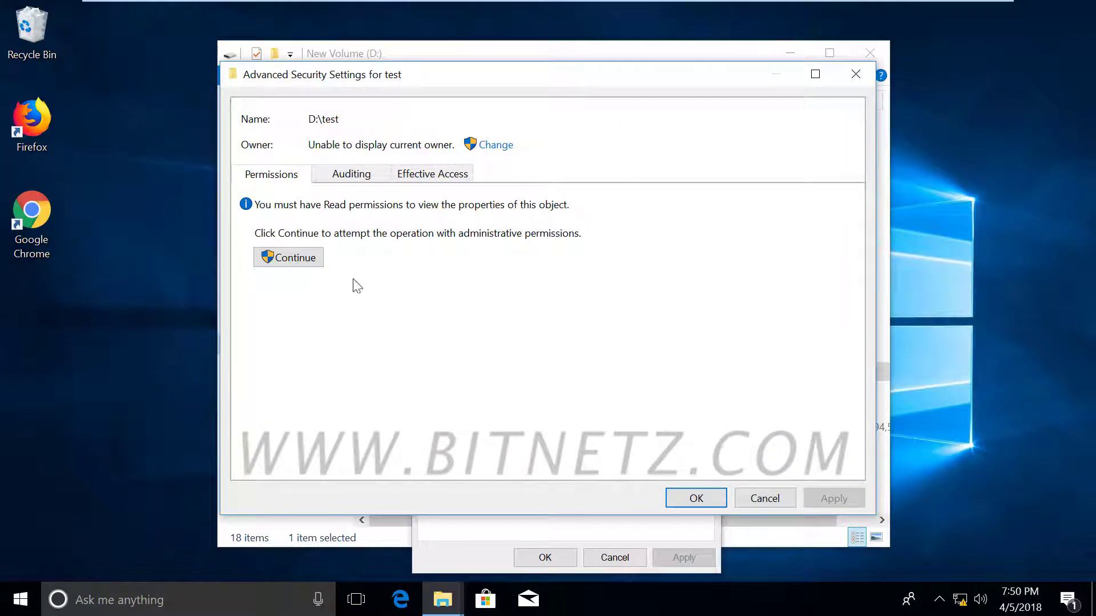
{"action": "left_click", "coordinate": [310, 263]}
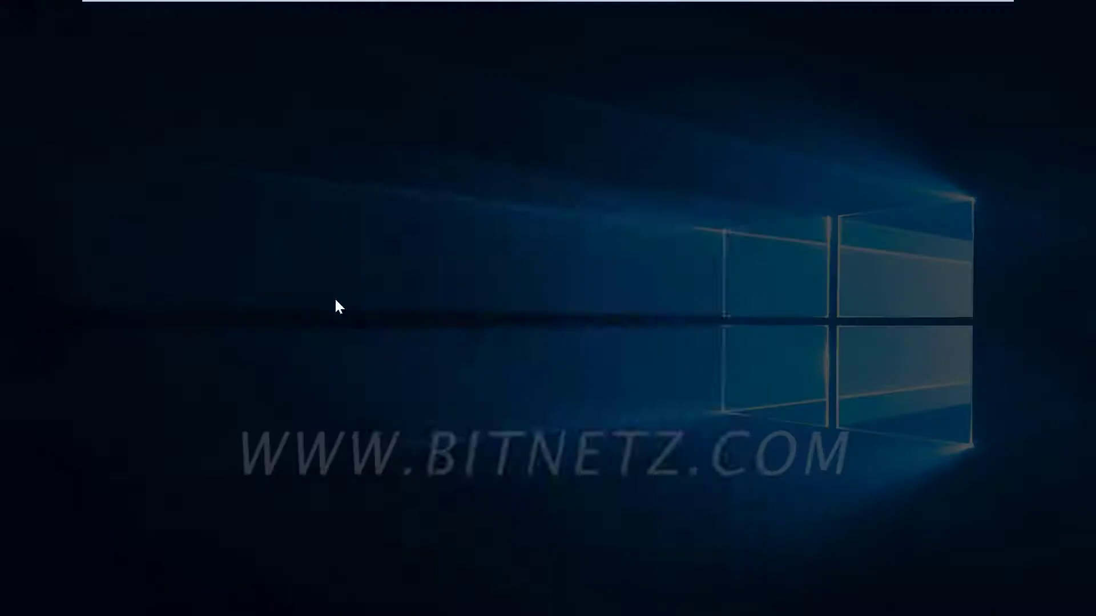
{"action": "left_click", "coordinate": [653, 522]}
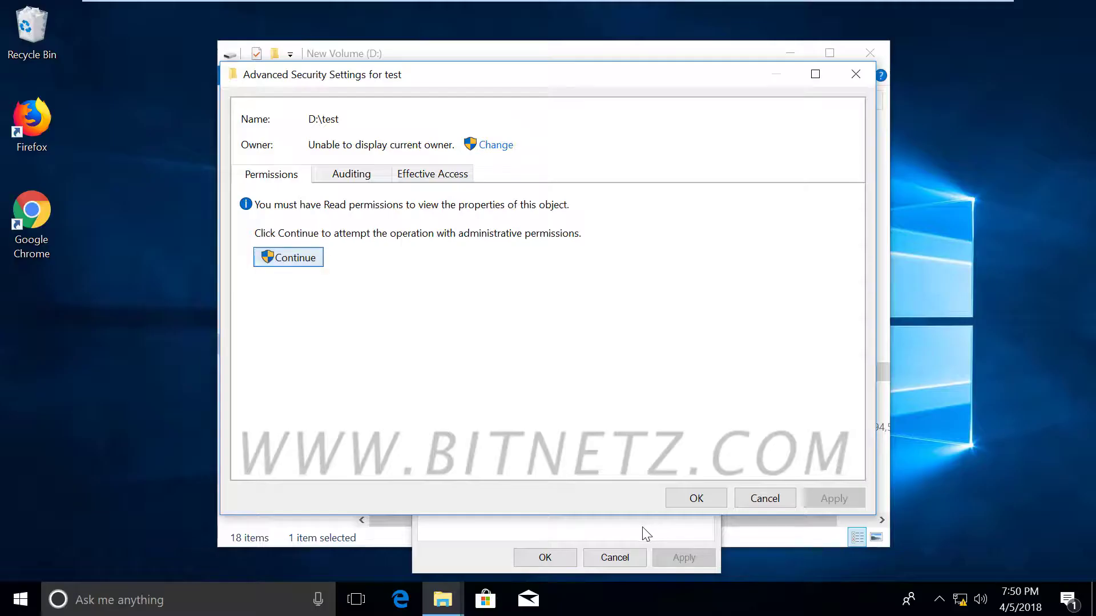
{"action": "left_click", "coordinate": [750, 498]}
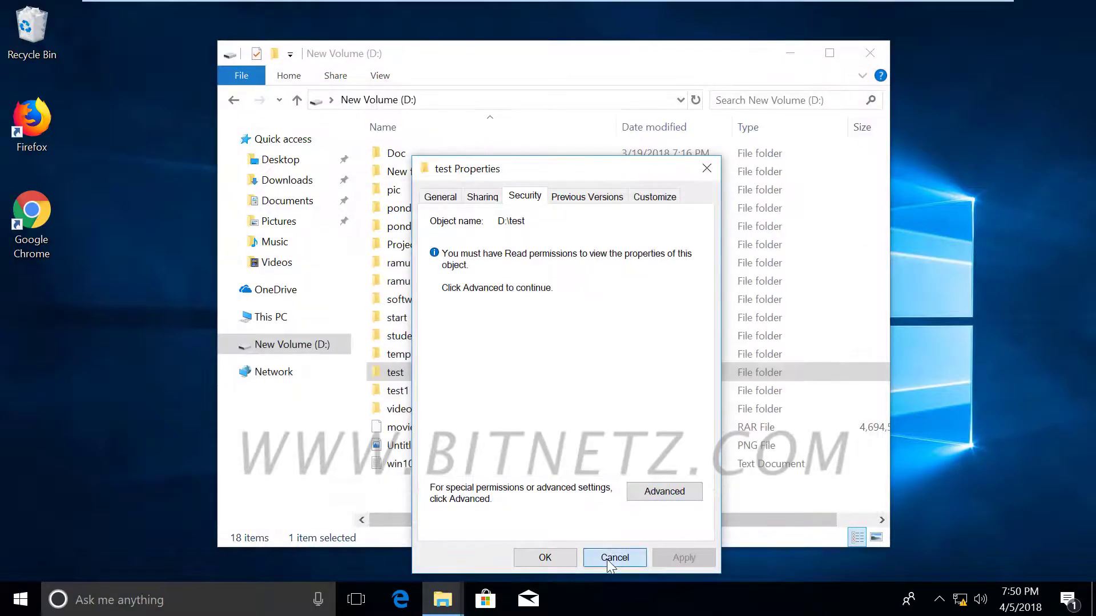
{"action": "left_click", "coordinate": [608, 558]}
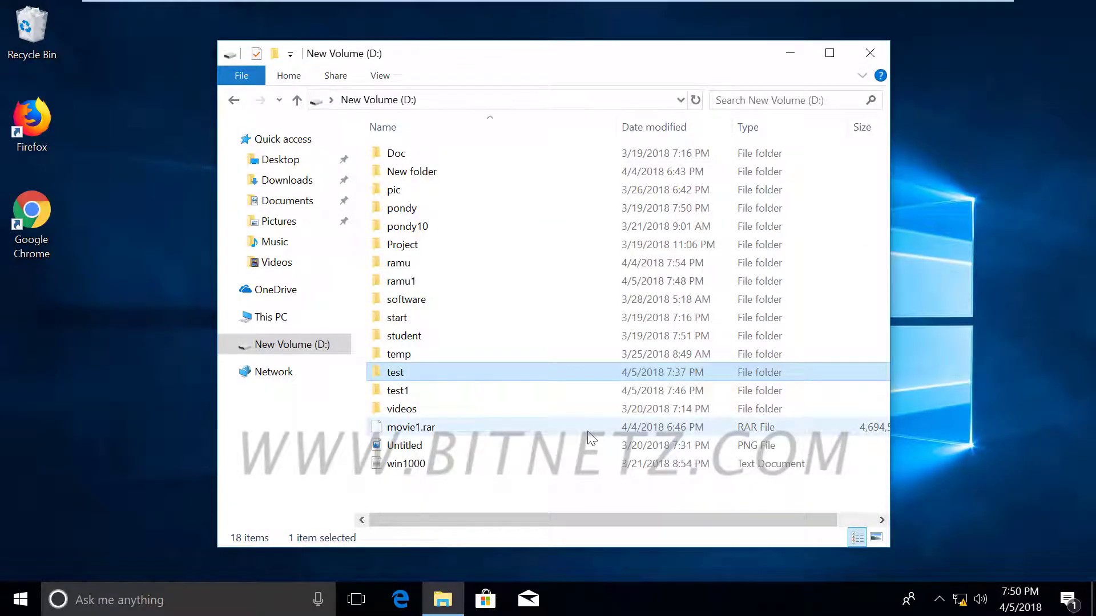
{"action": "mouse_move", "coordinate": [453, 199]}
{"action": "left_mouse_down"}
{"action": "mouse_move", "coordinate": [502, 211]}
{"action": "mouse_move", "coordinate": [451, 215]}
{"action": "mouse_move", "coordinate": [456, 194]}
{"action": "left_mouse_up"}
{"action": "mouse_move", "coordinate": [527, 178]}
{"action": "left_mouse_down"}
{"action": "mouse_move", "coordinate": [521, 171]}
{"action": "mouse_move", "coordinate": [539, 165]}
{"action": "left_mouse_up"}
{"action": "mouse_move", "coordinate": [546, 162]}
{"action": "left_mouse_down"}
{"action": "mouse_move", "coordinate": [549, 174]}
{"action": "mouse_move", "coordinate": [567, 166]}
{"action": "left_mouse_up"}
{"action": "left_click_drag", "start_coordinate": [576, 149], "coordinate": [593, 150]}
{"action": "left_click_drag", "start_coordinate": [474, 233], "coordinate": [622, 174]}
{"action": "mouse_move", "coordinate": [547, 237]}
{"action": "left_mouse_down"}
{"action": "mouse_move", "coordinate": [531, 251]}
{"action": "mouse_move", "coordinate": [588, 227]}
{"action": "left_mouse_up"}
{"action": "left_click_drag", "start_coordinate": [592, 231], "coordinate": [665, 201]}
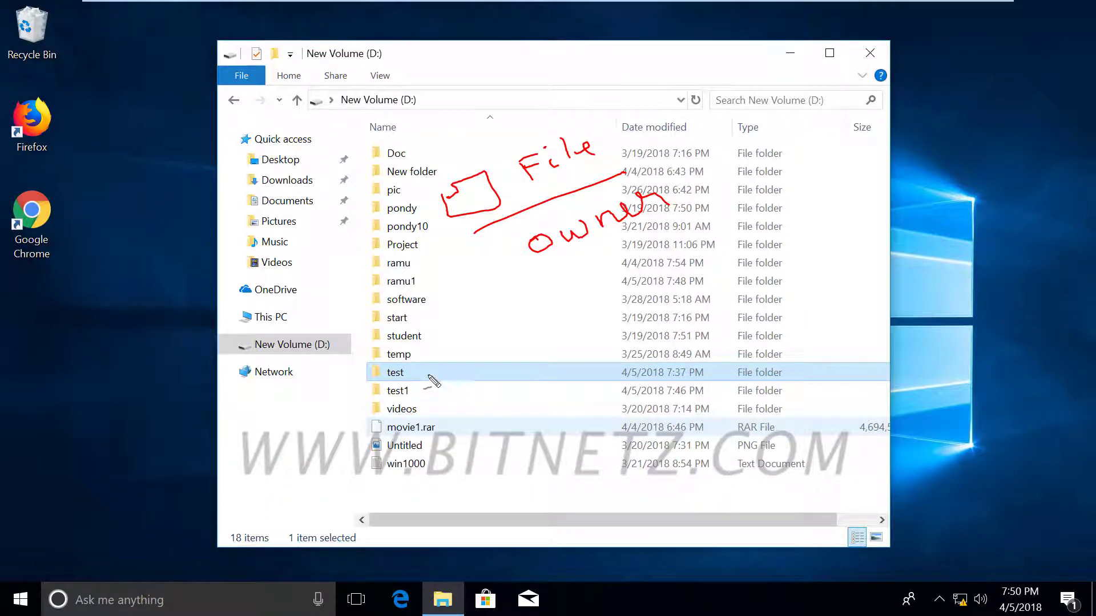
{"action": "mouse_move", "coordinate": [429, 280]}
{"action": "left_mouse_down"}
{"action": "mouse_move", "coordinate": [470, 284]}
{"action": "mouse_move", "coordinate": [704, 247]}
{"action": "left_mouse_up"}
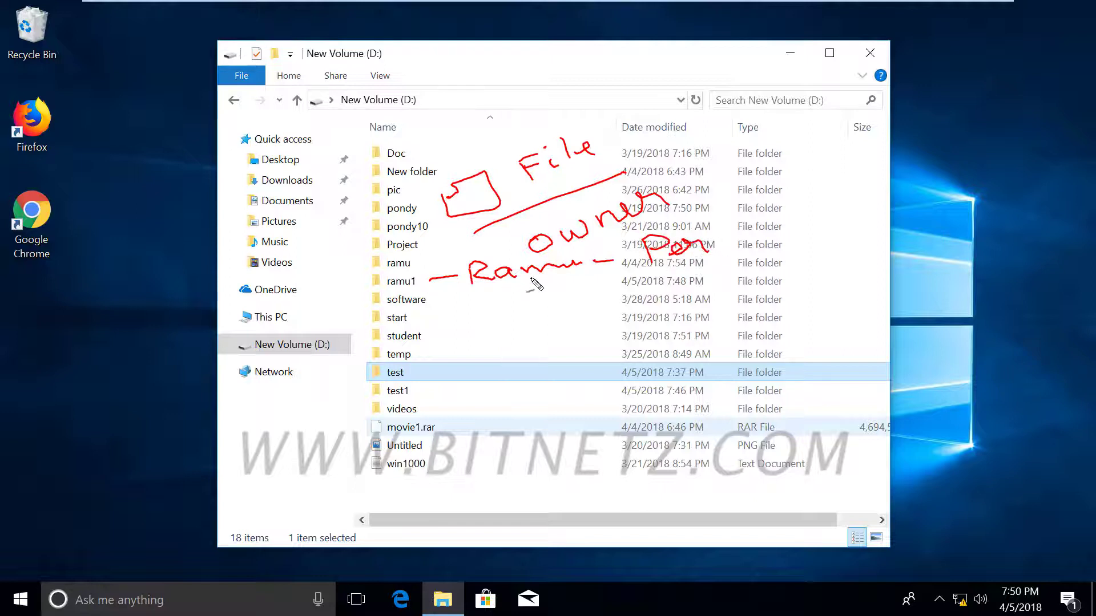
{"action": "left_click_drag", "start_coordinate": [487, 297], "coordinate": [576, 285]}
{"action": "left_click_drag", "start_coordinate": [739, 221], "coordinate": [752, 238]}
{"action": "left_click", "coordinate": [763, 251]}
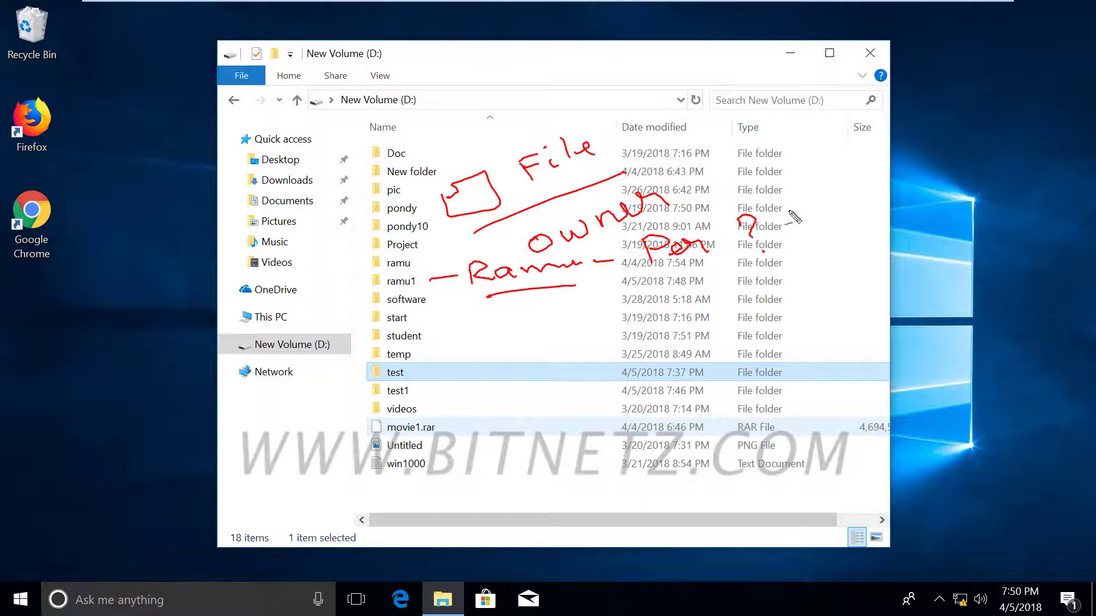
{"action": "mouse_move", "coordinate": [794, 197]}
{"action": "left_mouse_down"}
{"action": "mouse_move", "coordinate": [796, 219]}
{"action": "mouse_move", "coordinate": [872, 184]}
{"action": "left_mouse_up"}
{"action": "left_click_drag", "start_coordinate": [801, 234], "coordinate": [901, 209]}
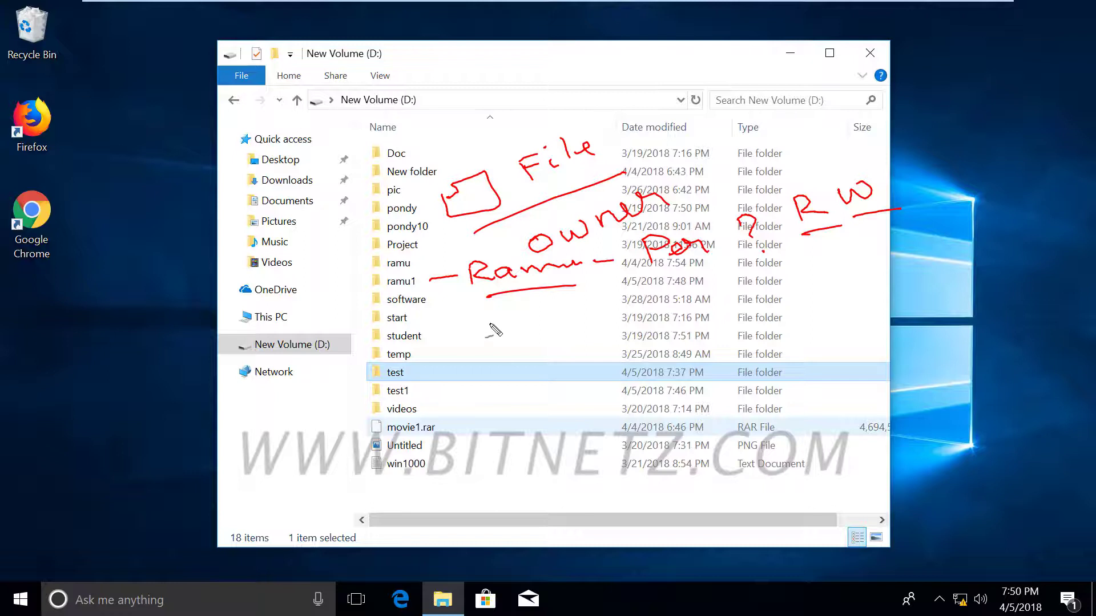
{"action": "left_click_drag", "start_coordinate": [575, 251], "coordinate": [689, 219]}
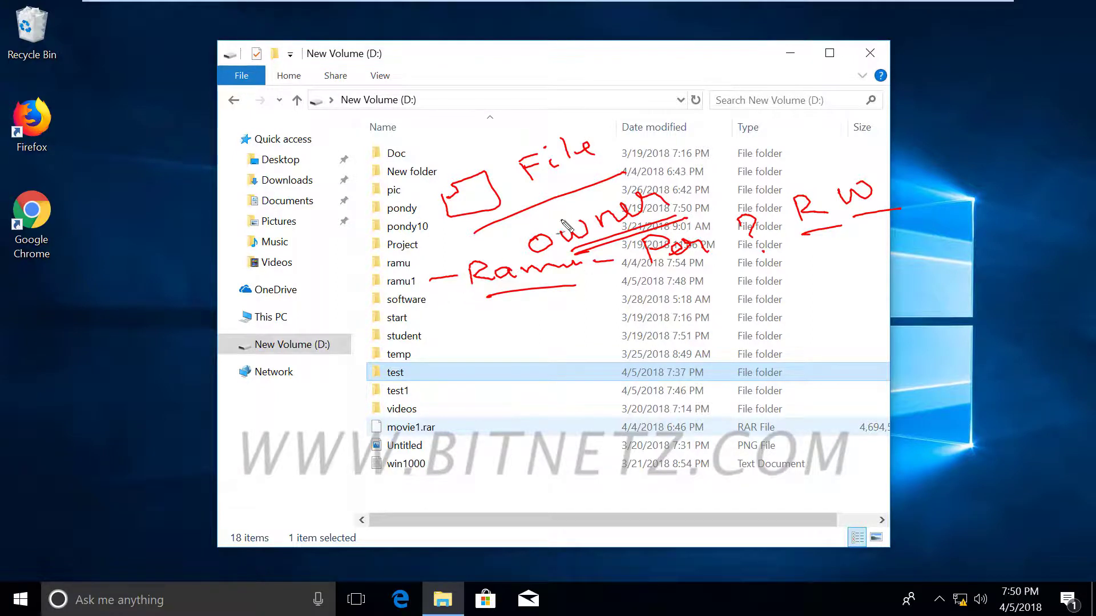
{"action": "left_click_drag", "start_coordinate": [661, 264], "coordinate": [722, 267]}
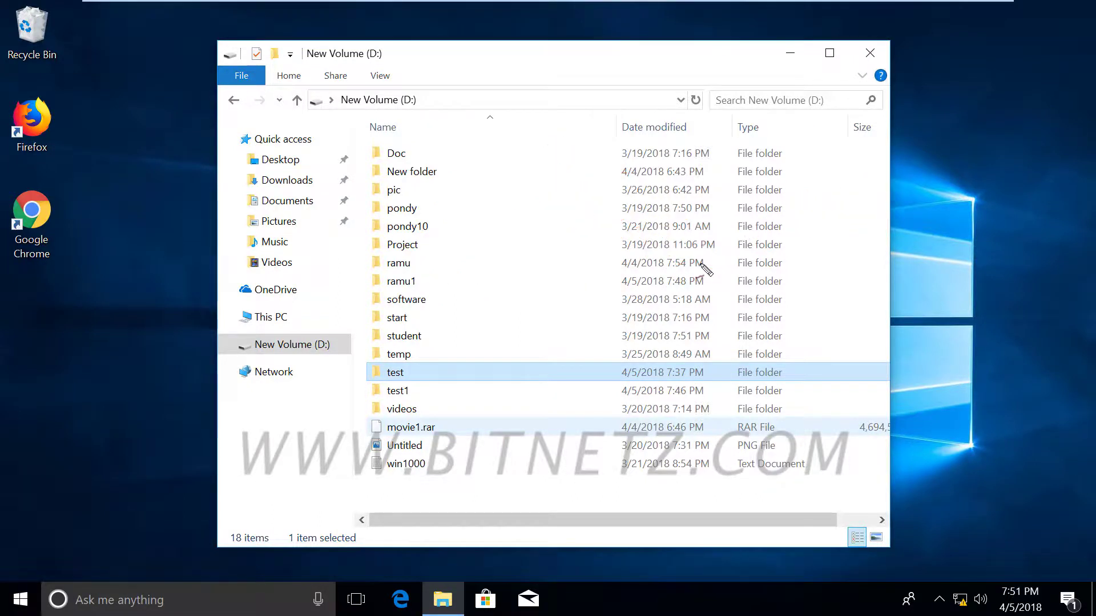